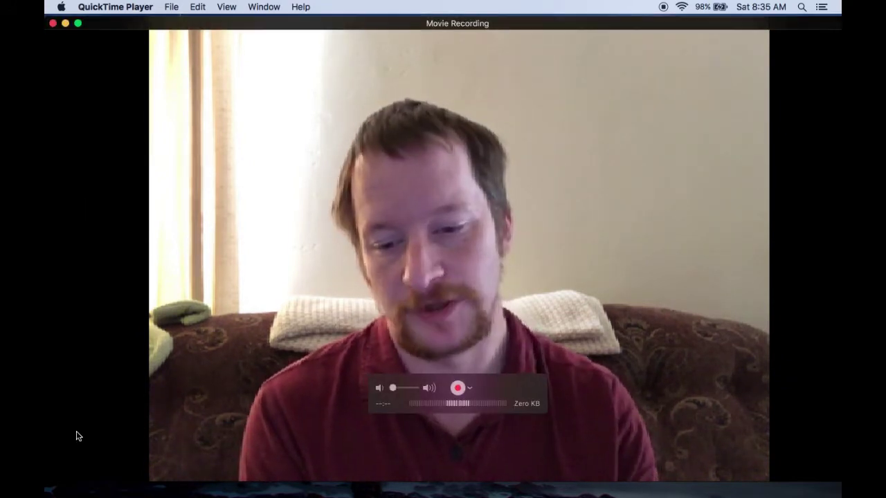
# Resize the webcam Movie Recording window into a small window in the top-right corner
pyautogui.moveTo(47, 480); pyautogui.dragTo(593, 187)
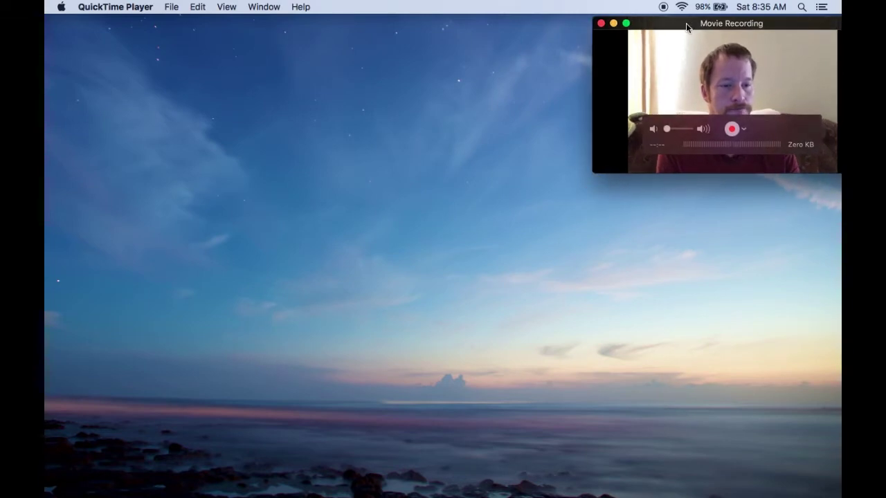
# Bring Chrome back with the T2X Stake page and scroll through the stake panel
pyautogui.click(495, 135)
pyautogui.moveTo(520, 489)
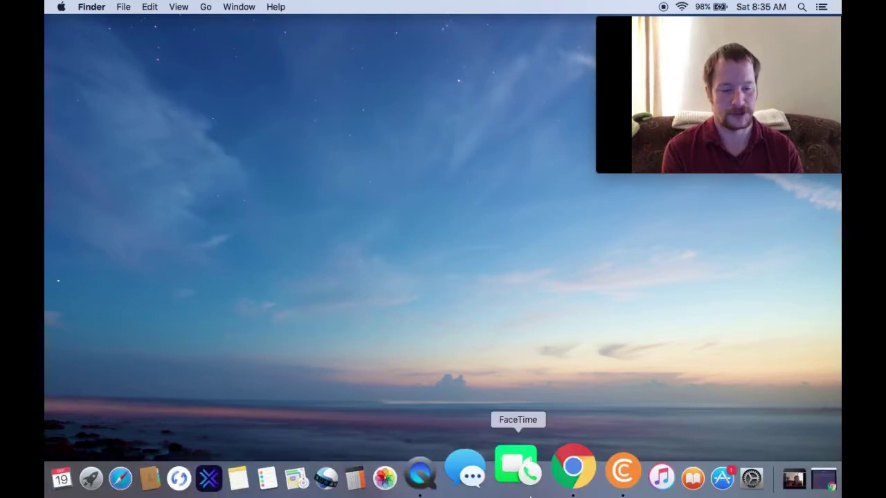
pyautogui.click(551, 489)
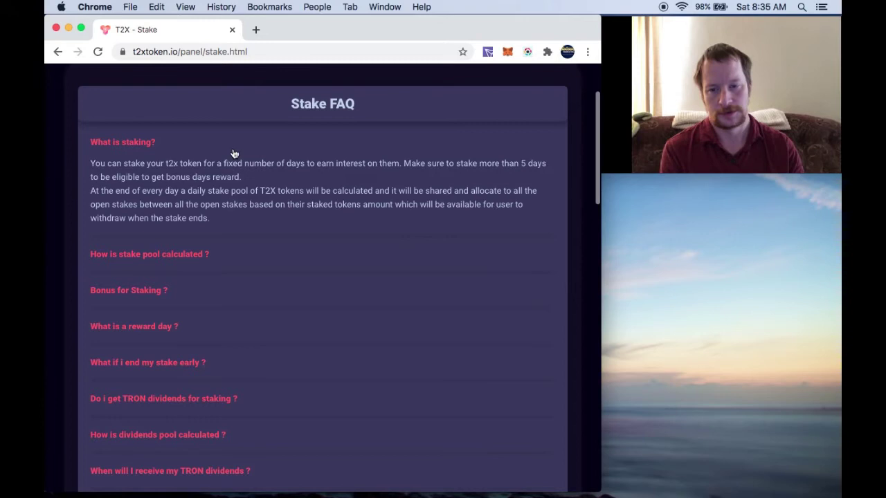
pyautogui.scroll(3, 267, 181)
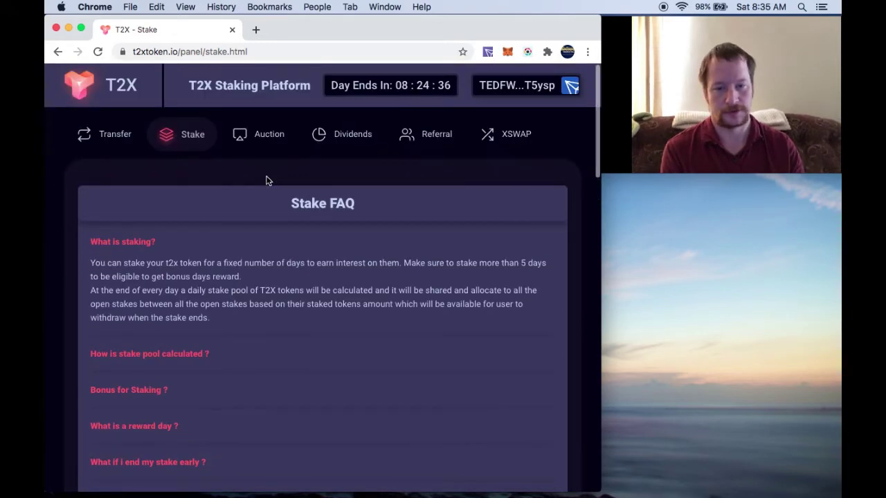
pyautogui.scroll(-1, 268, 180)
pyautogui.scroll(-5, 267, 181)
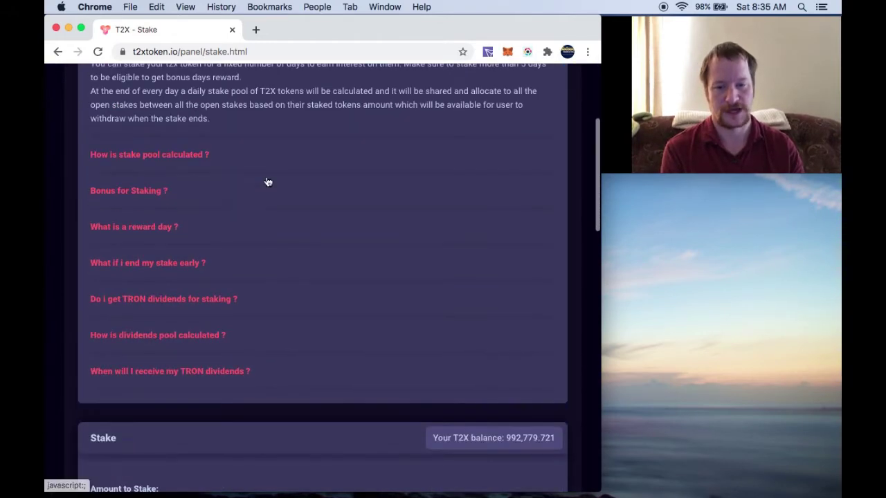
pyautogui.scroll(-5, 267, 181)
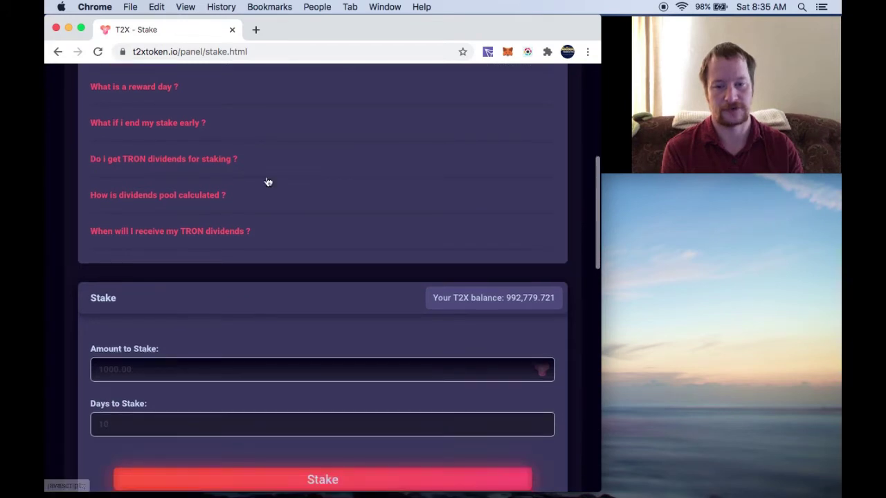
pyautogui.scroll(-4, 268, 181)
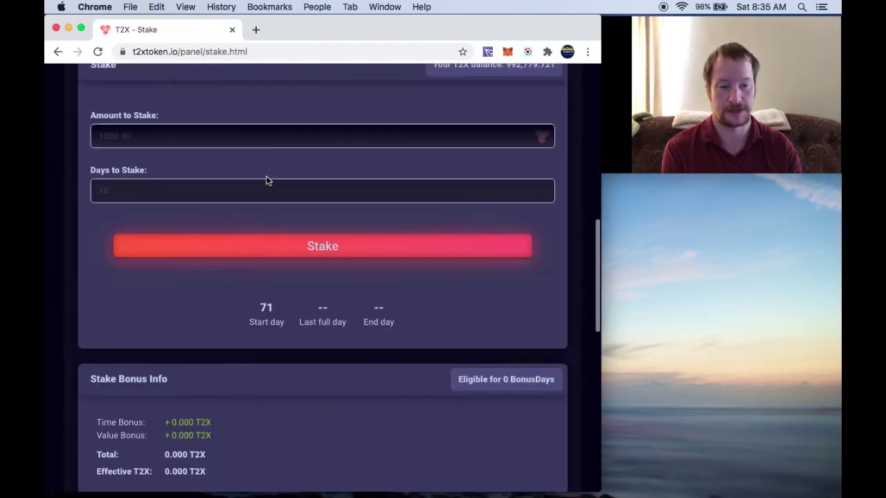
pyautogui.scroll(3, 267, 181)
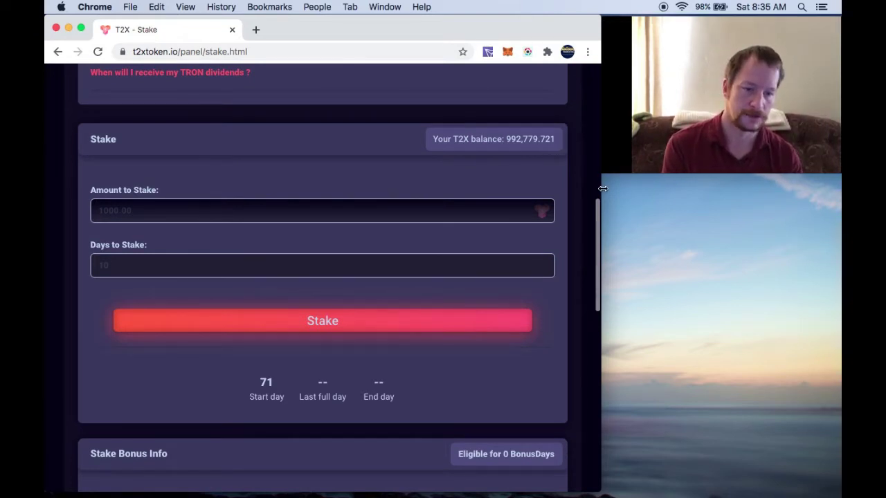
# Widen the browser window and review the stake form with the 992,779.721 T2X balance
pyautogui.moveTo(604, 188); pyautogui.dragTo(628, 187)
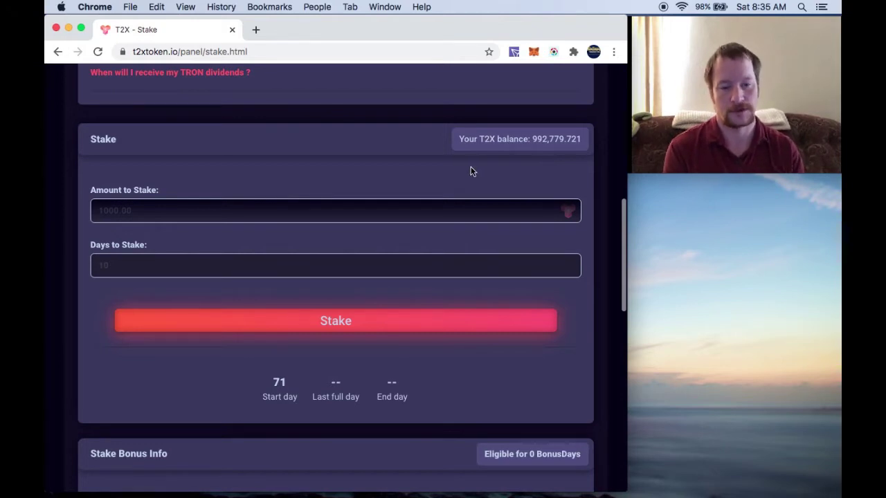
pyautogui.scroll(-2, 472, 171)
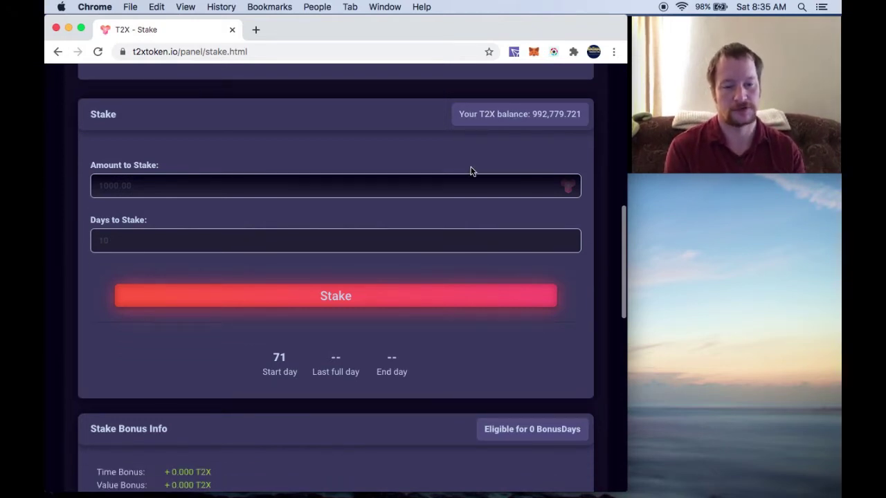
pyautogui.scroll(2, 472, 171)
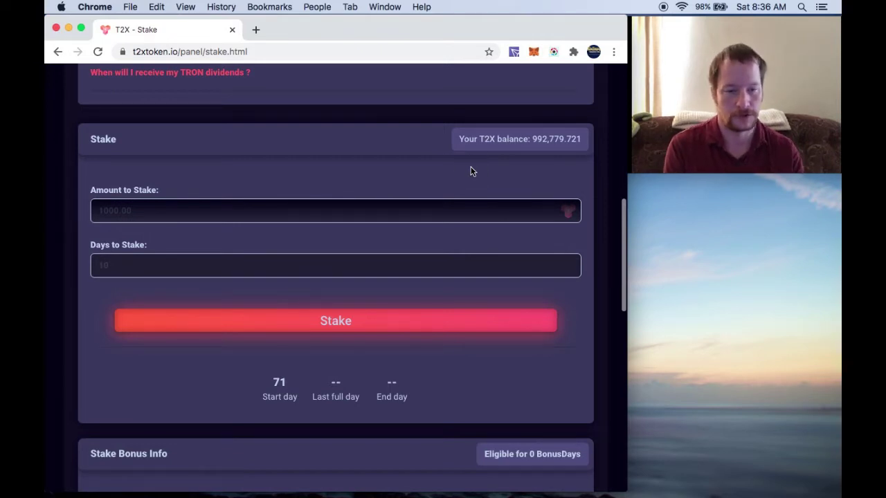
pyautogui.scroll(-1, 471, 171)
pyautogui.scroll(1, 471, 172)
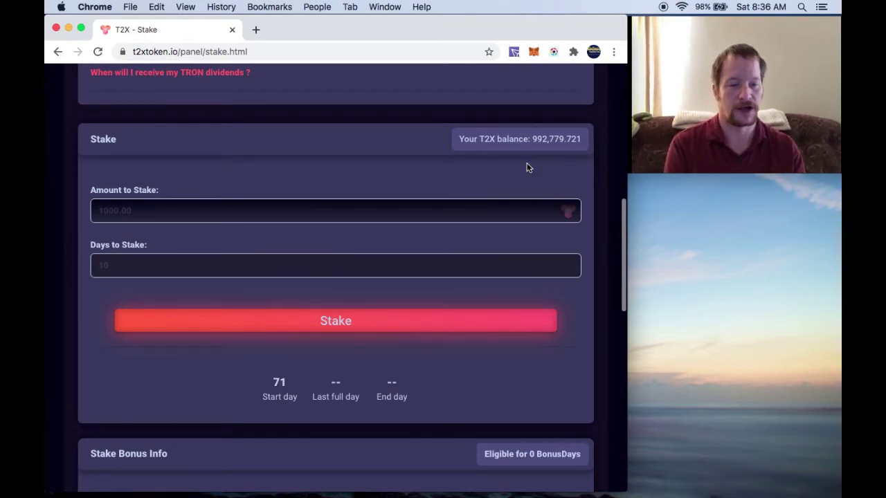
pyautogui.scroll(-1, 527, 164)
pyautogui.scroll(1, 527, 164)
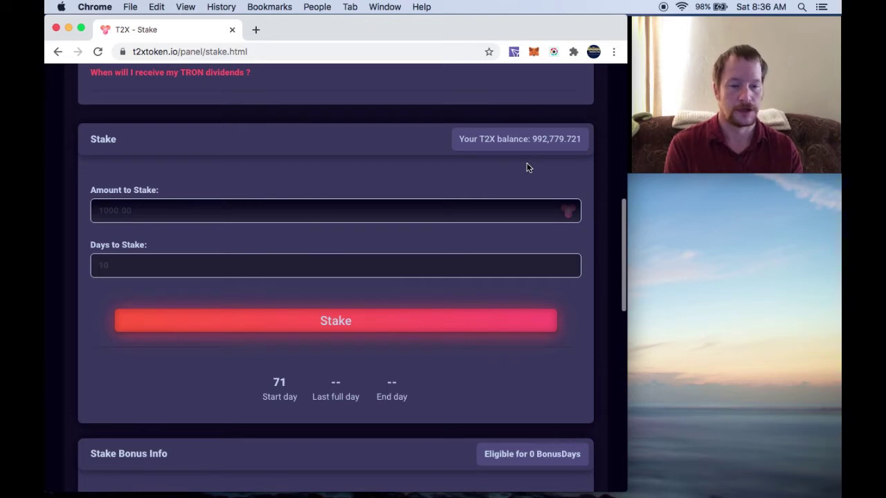
pyautogui.scroll(-6, 527, 166)
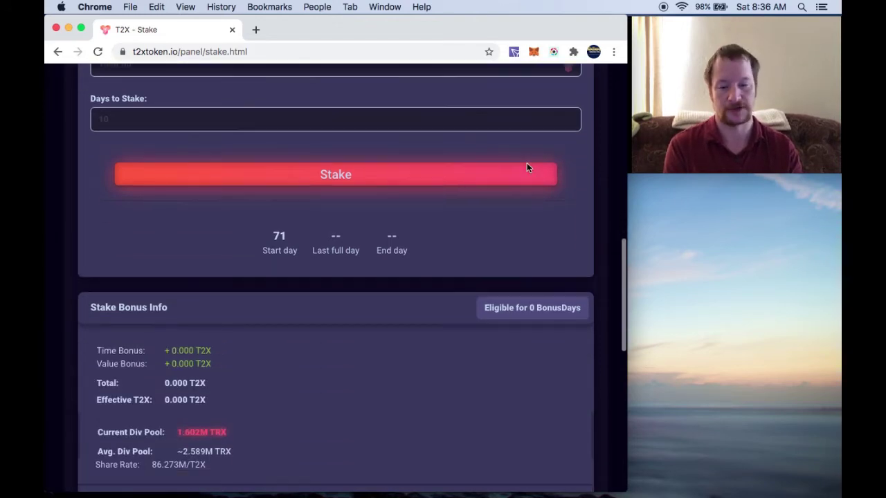
pyautogui.scroll(-8, 527, 167)
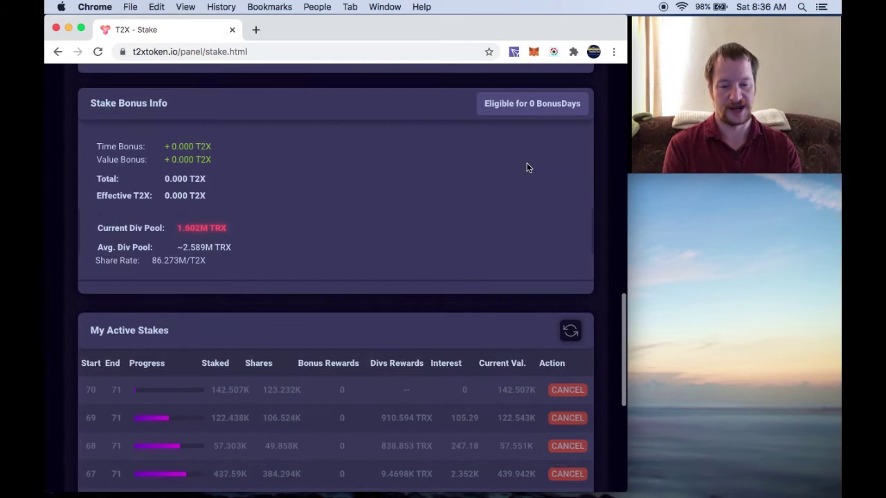
pyautogui.scroll(-4, 527, 167)
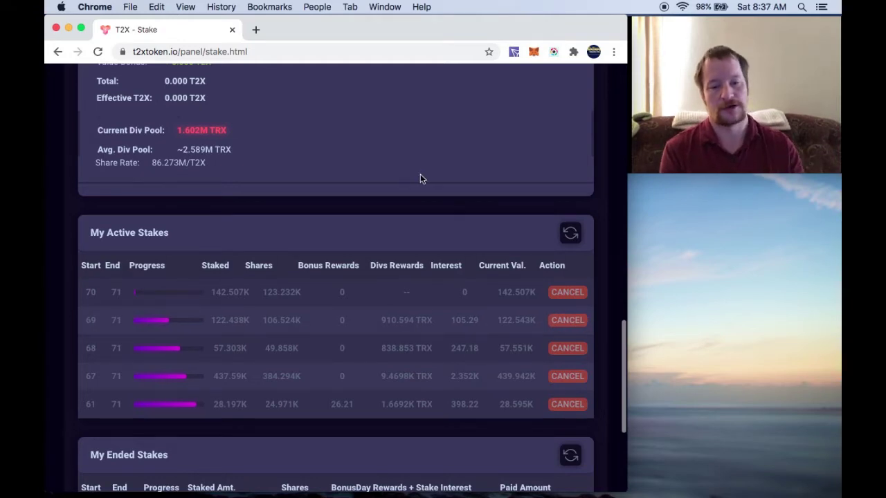
pyautogui.scroll(5, 420, 179)
pyautogui.scroll(7, 420, 179)
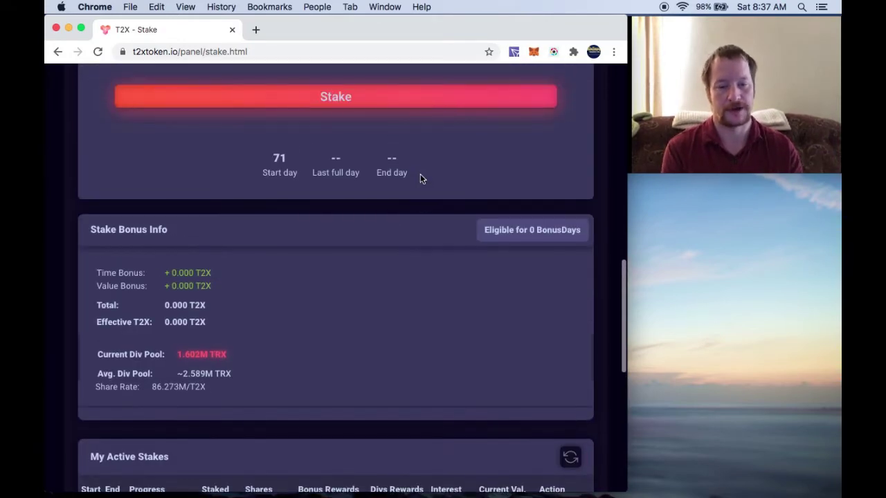
pyautogui.scroll(11, 420, 178)
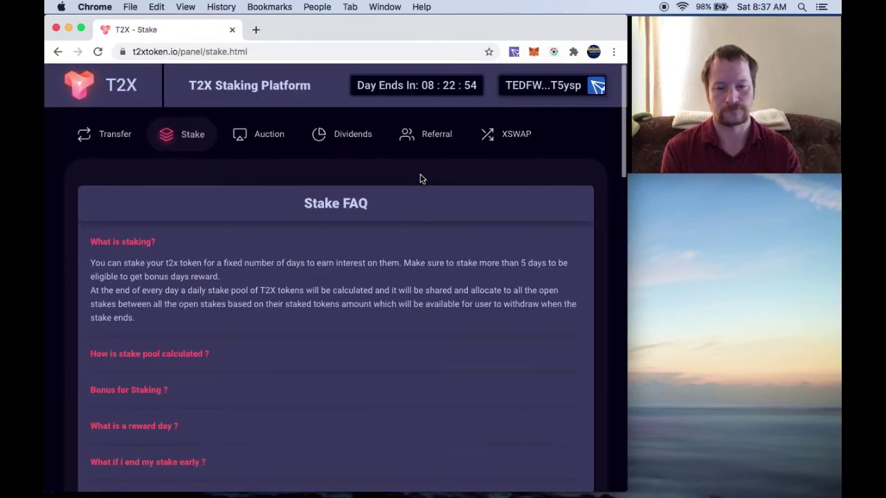
# Switch to the Auction page and scroll down to the open lobby with its 1M T2X pool
pyautogui.click(275, 147)
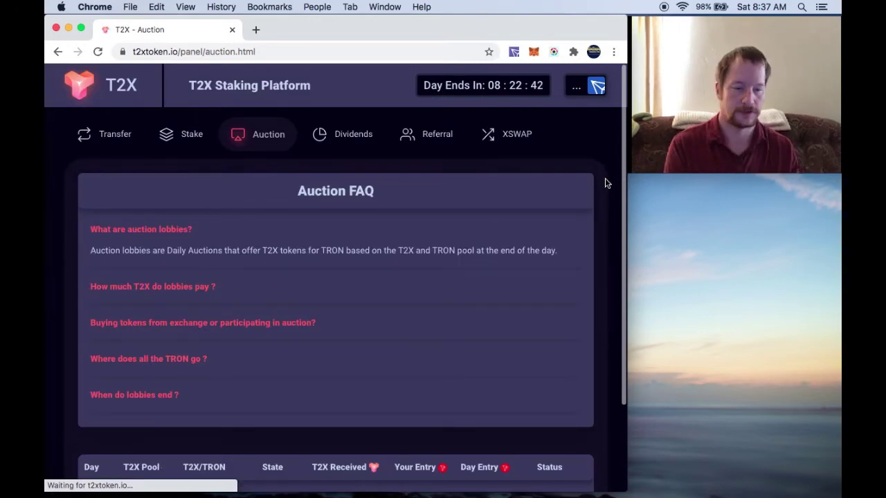
pyautogui.scroll(-5, 605, 182)
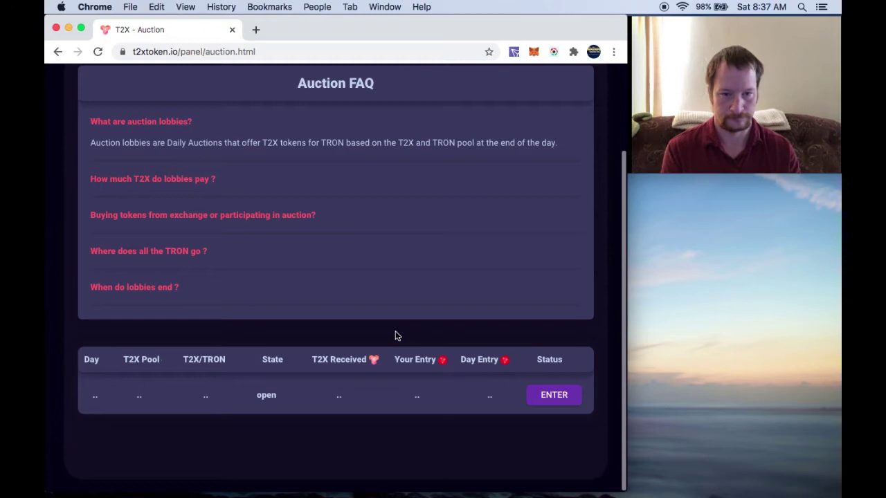
pyautogui.click(514, 53)
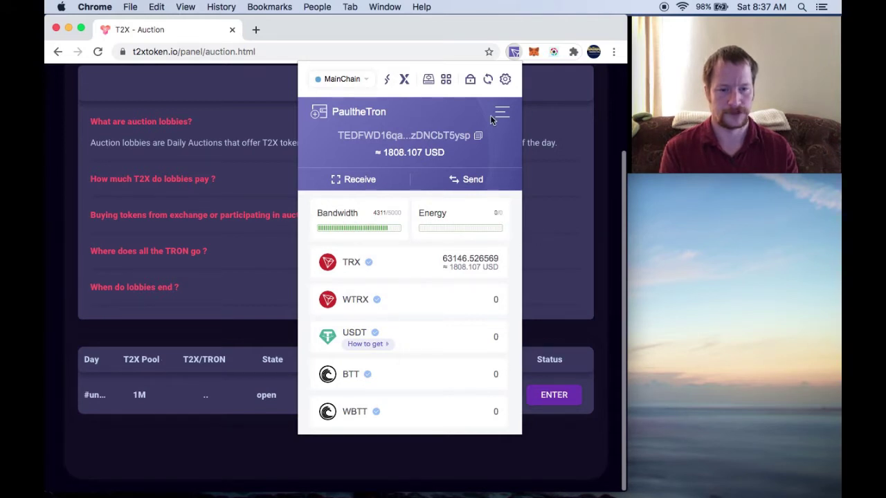
pyautogui.click(488, 80)
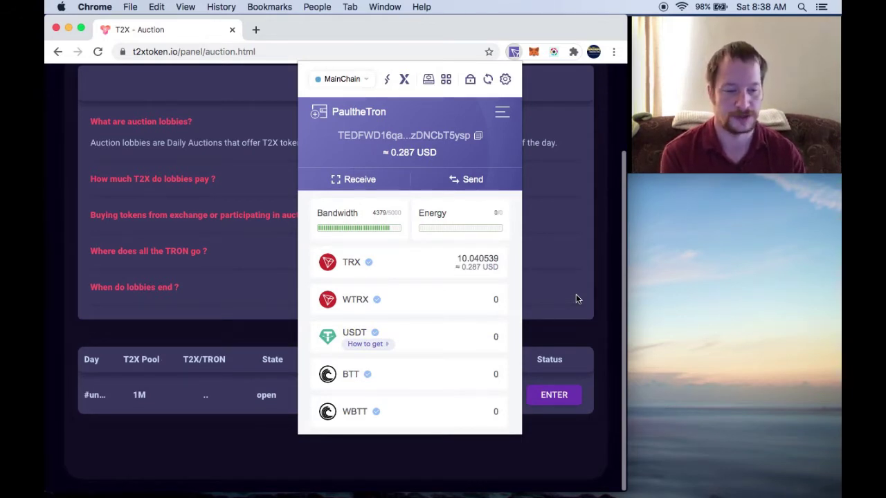
pyautogui.click(601, 293)
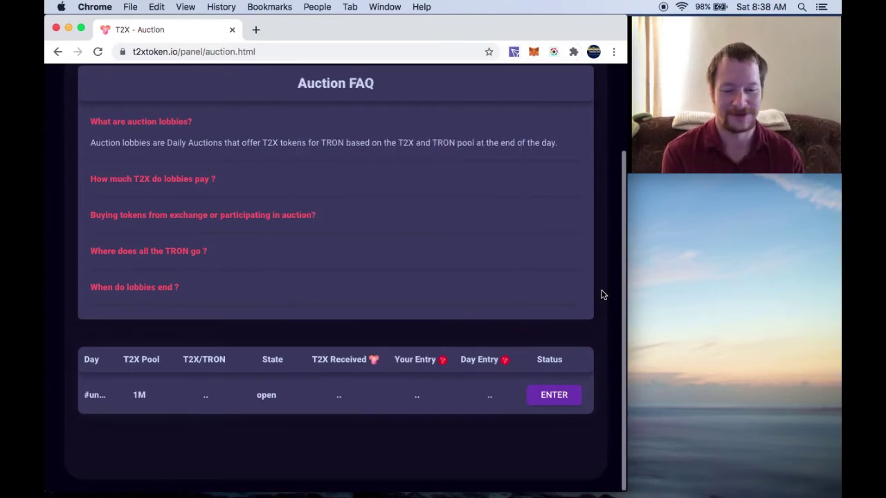
# Reload the Auction page so lobby #70 shows open with a 4.244M T2X pool at 2.65 T2X/TRON
pyautogui.scroll(1, 601, 295)
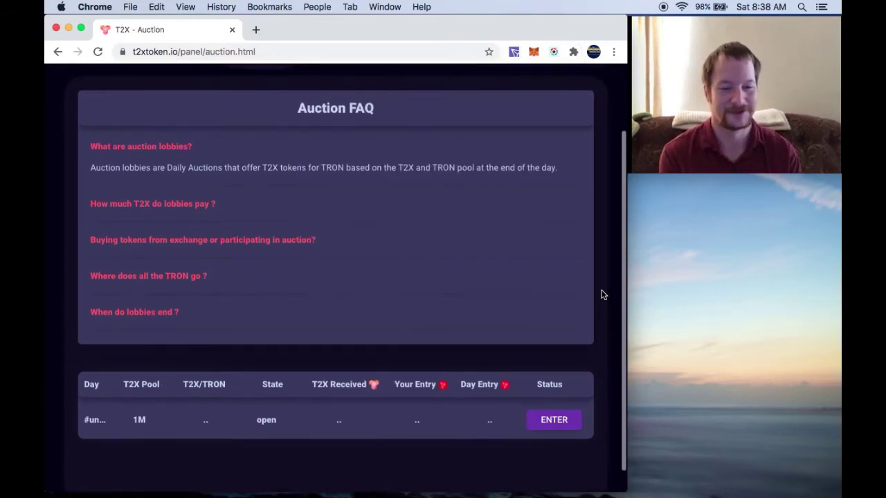
pyautogui.scroll(2, 602, 295)
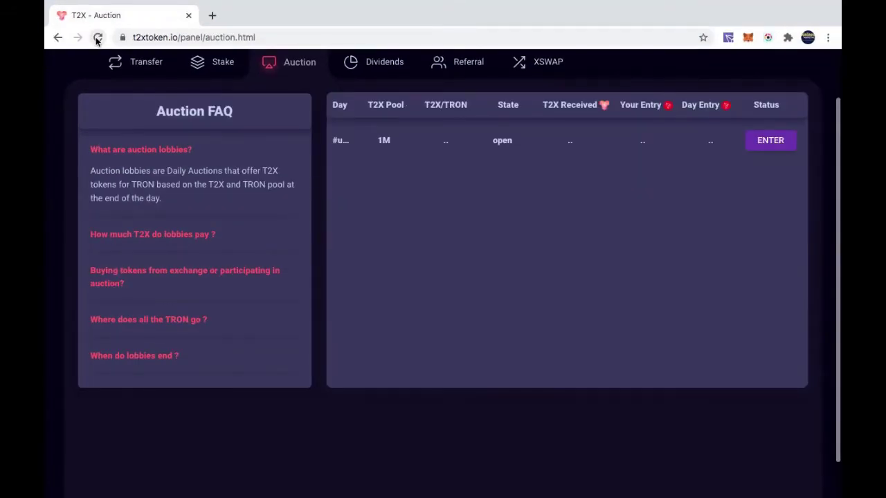
pyautogui.click(97, 39)
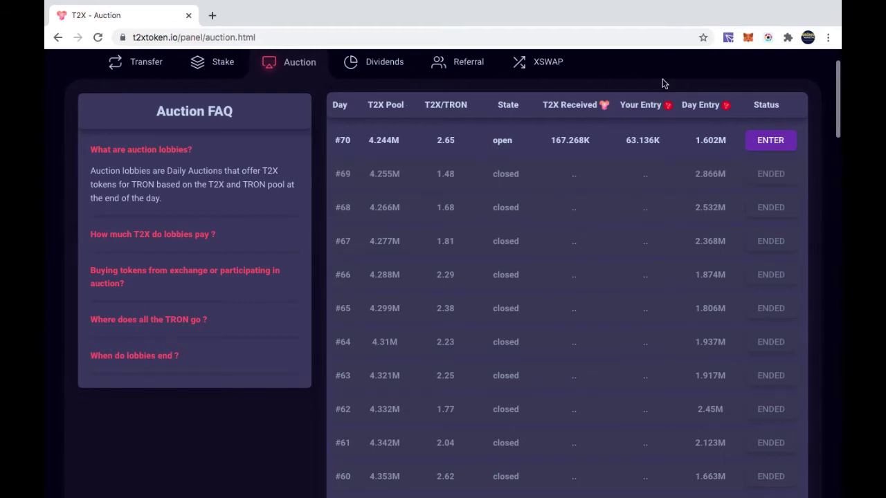
pyautogui.scroll(2, 662, 83)
pyautogui.scroll(-1, 663, 83)
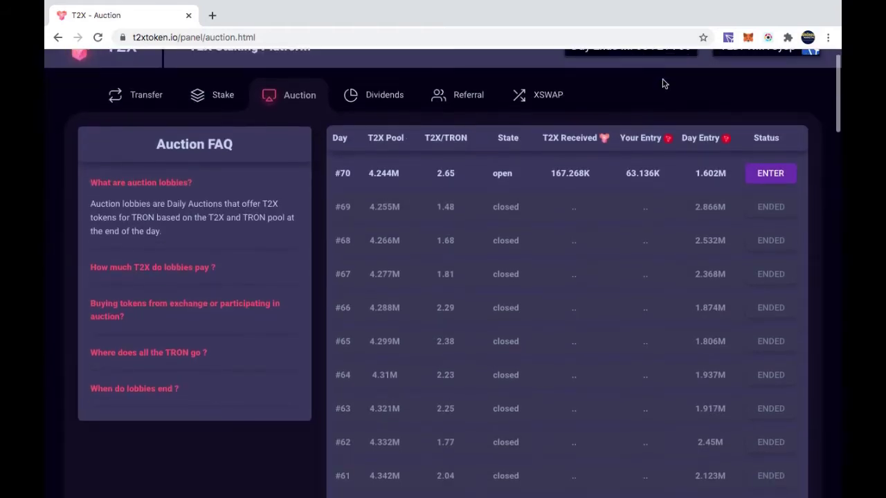
pyautogui.scroll(1, 662, 83)
pyautogui.moveTo(718, 3)
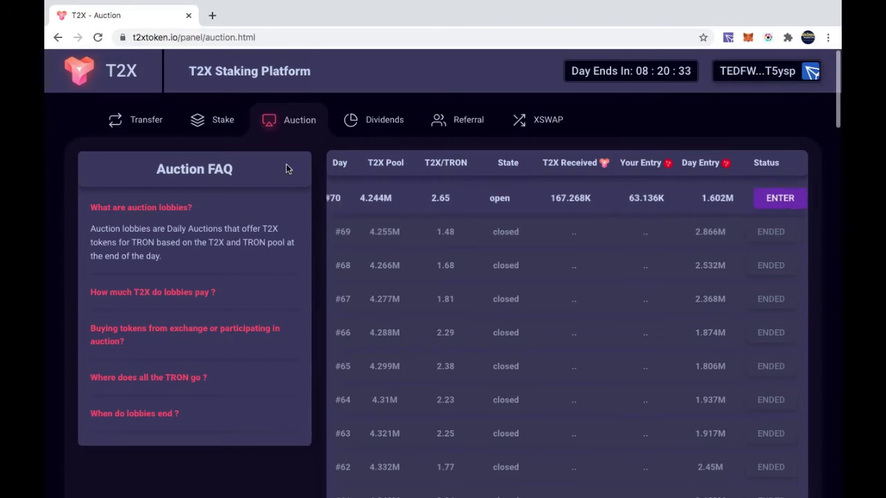
# Open the Stake page and review the active stakes from days 70, 69, 68, 67 and 61, plus the ended stakes
pyautogui.click(218, 126)
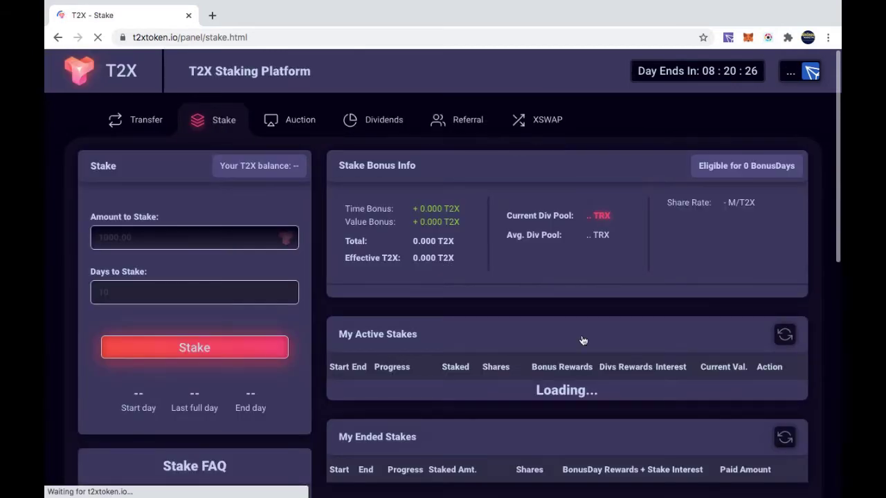
pyautogui.scroll(-1, 580, 308)
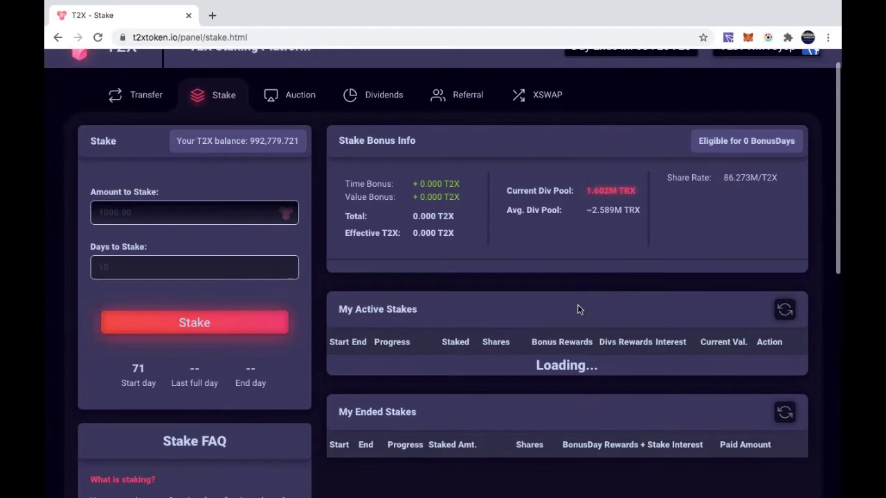
pyautogui.scroll(-3, 580, 309)
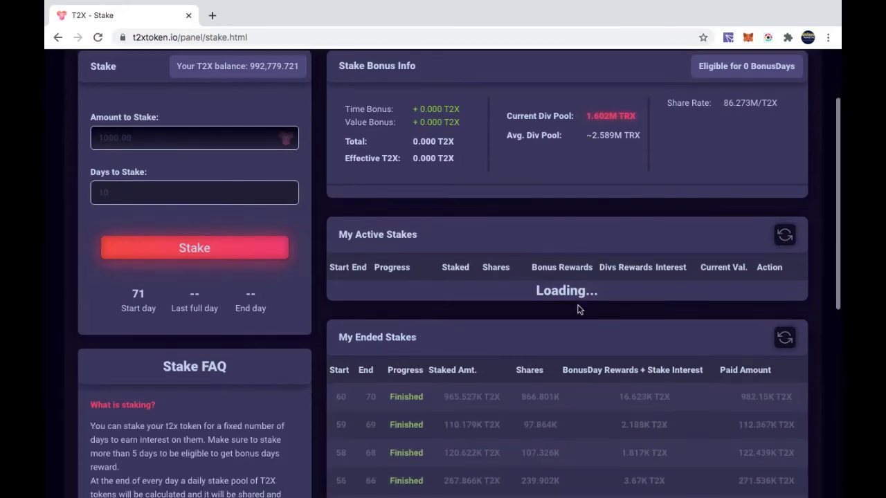
pyautogui.scroll(-4, 577, 304)
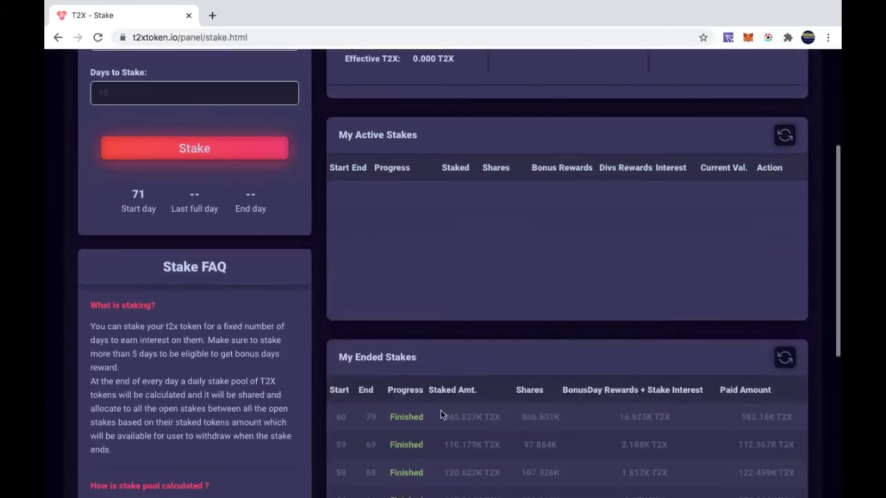
pyautogui.scroll(-4, 510, 349)
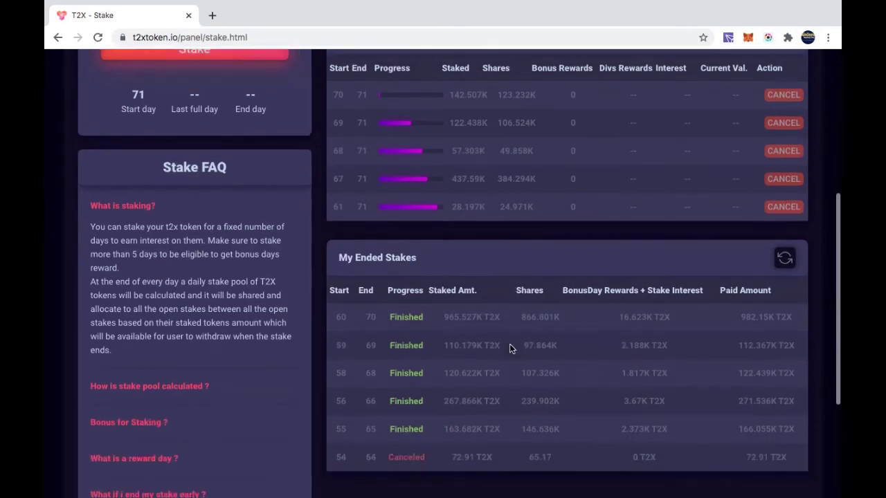
pyautogui.scroll(-1, 510, 349)
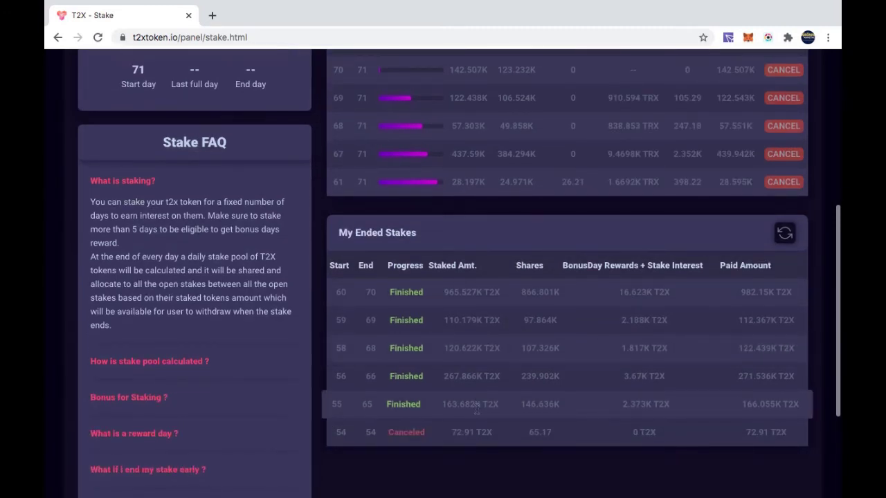
pyautogui.scroll(5, 516, 326)
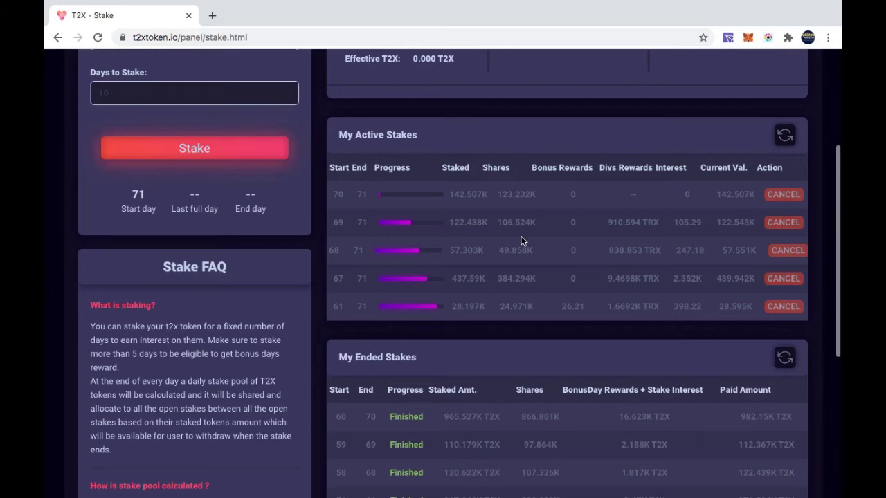
pyautogui.scroll(2, 533, 139)
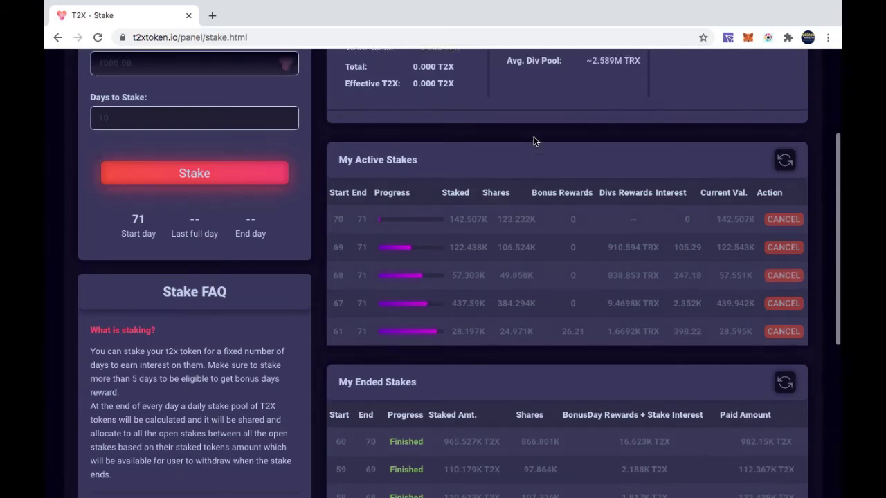
pyautogui.scroll(5, 533, 141)
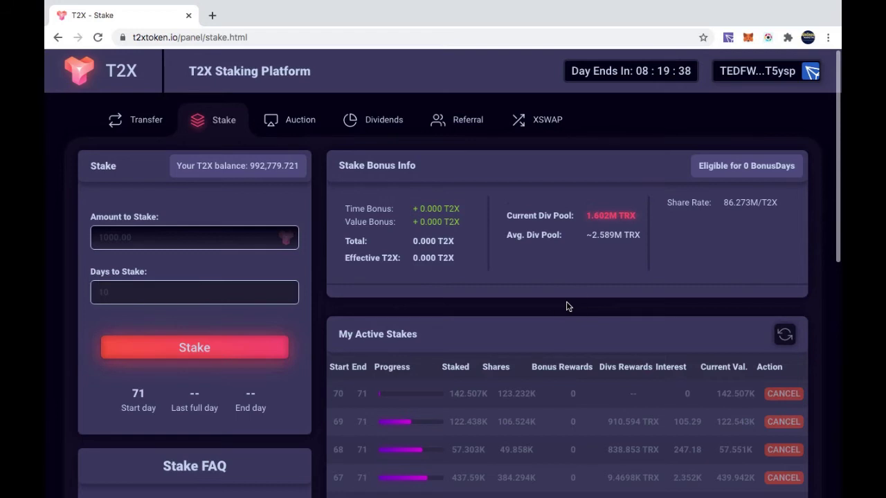
pyautogui.scroll(-2, 566, 307)
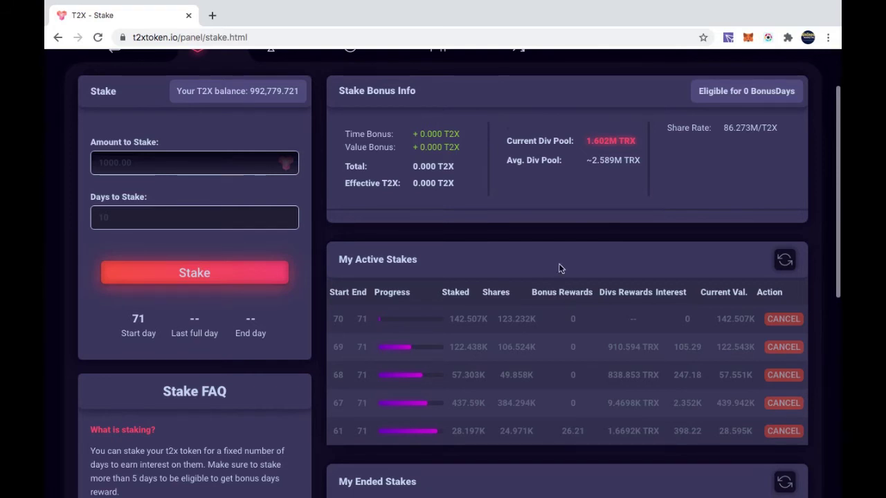
pyautogui.scroll(1, 524, 234)
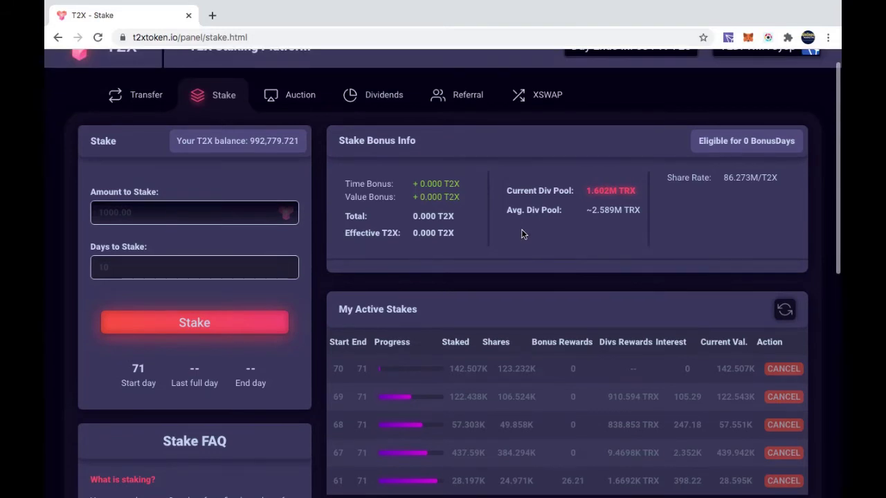
# Exit full screen and scroll past the Stake FAQ to the My Active Stakes table
pyautogui.moveTo(87, 3)
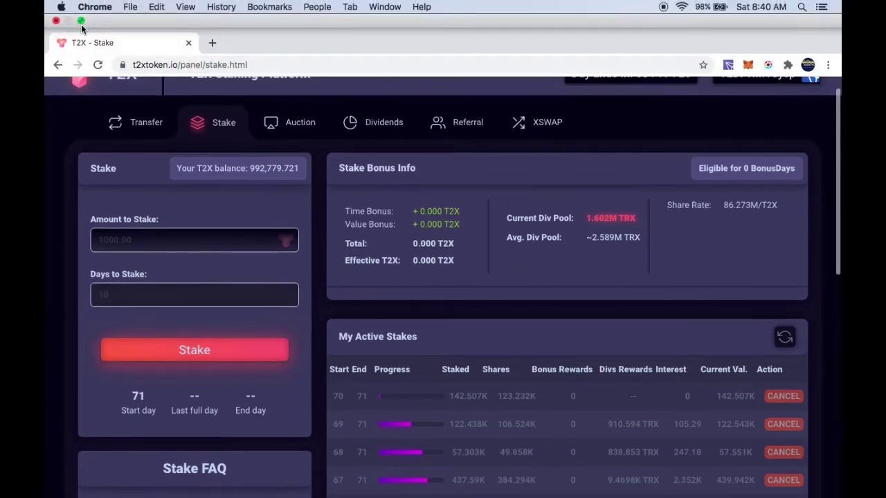
pyautogui.click(81, 21)
pyautogui.scroll(-5, 423, 224)
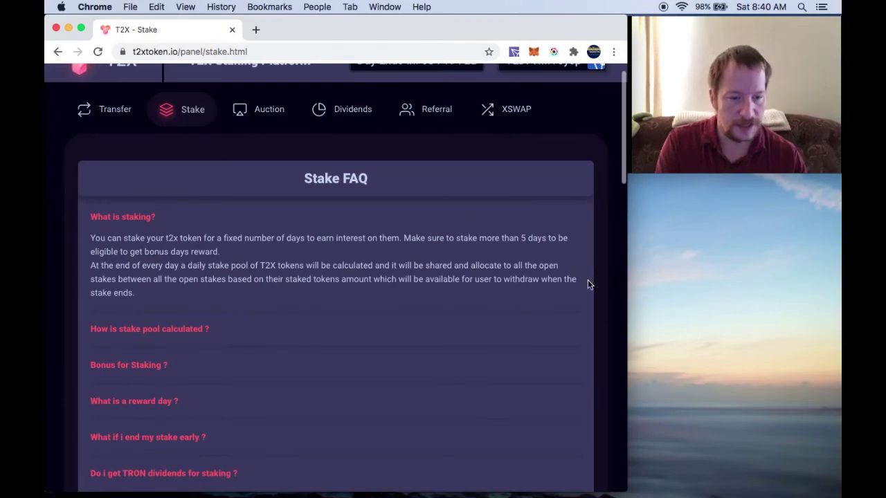
pyautogui.scroll(-2, 588, 282)
pyautogui.scroll(-5, 587, 282)
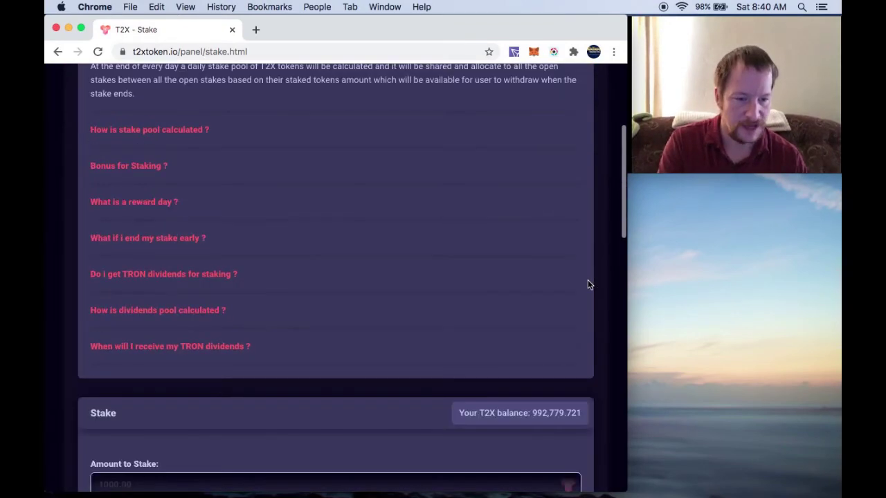
pyautogui.scroll(-6, 588, 281)
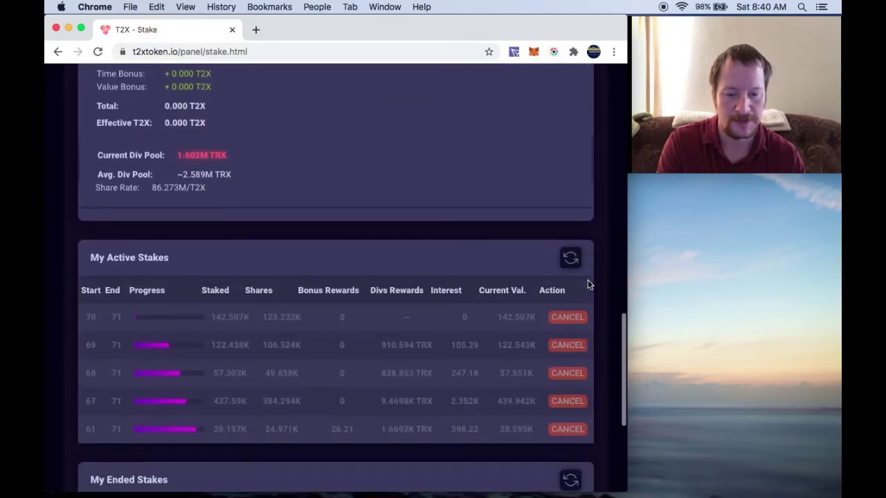
pyautogui.scroll(-1, 587, 284)
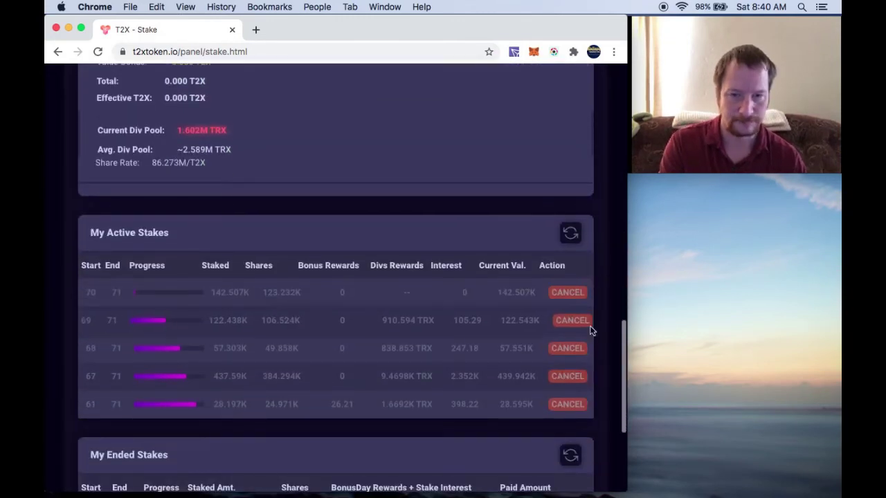
# Load CoinMill's TRX to USD converter in a new browser tab
pyautogui.click(262, 29)
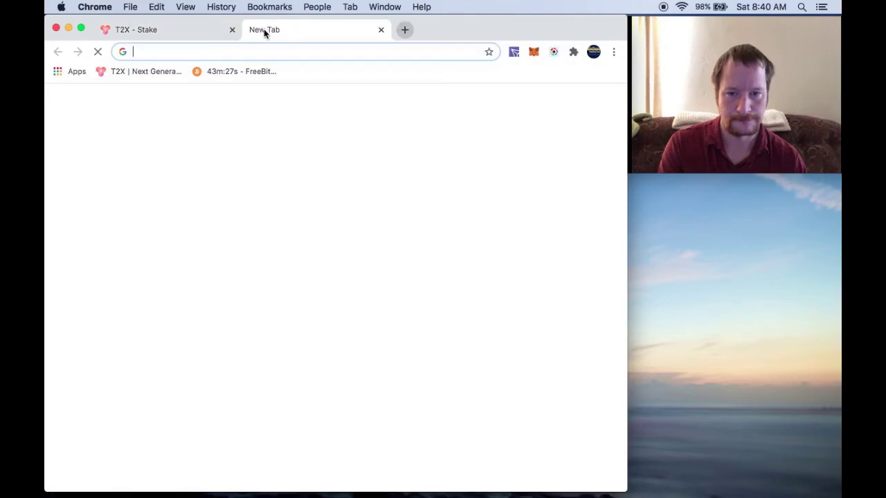
pyautogui.click(264, 56)
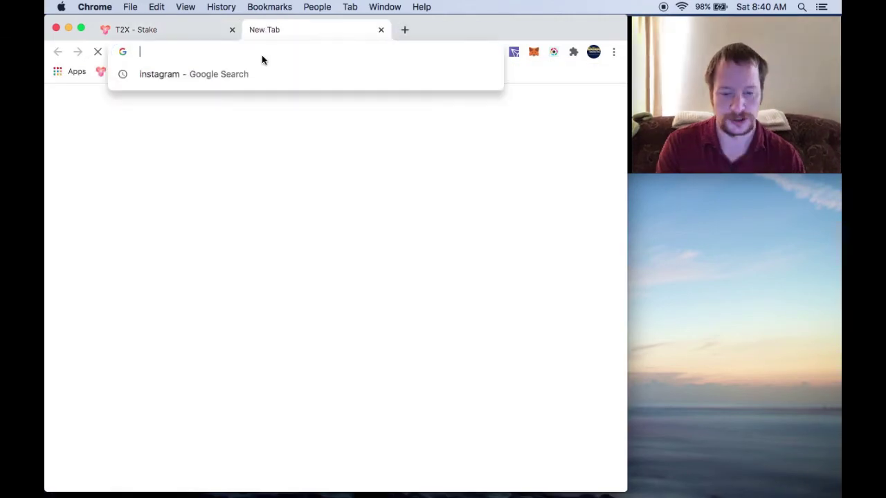
pyautogui.write('c')
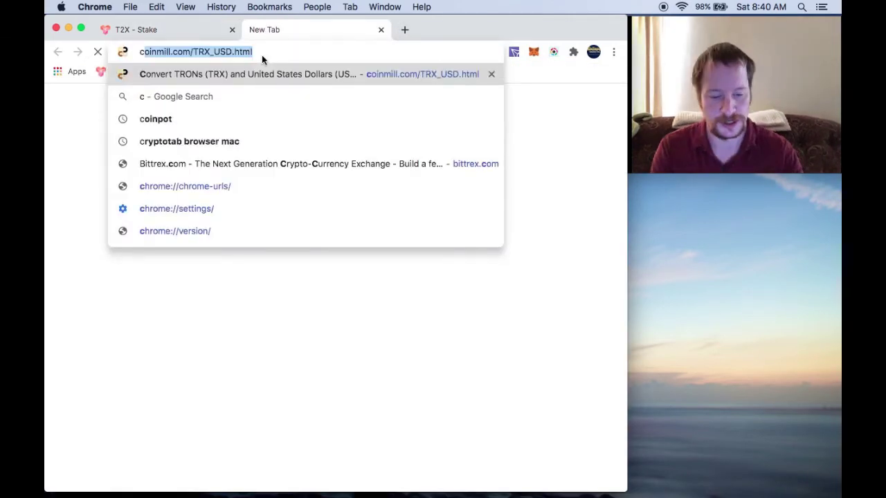
pyautogui.write('oin')
pyautogui.press('Return')
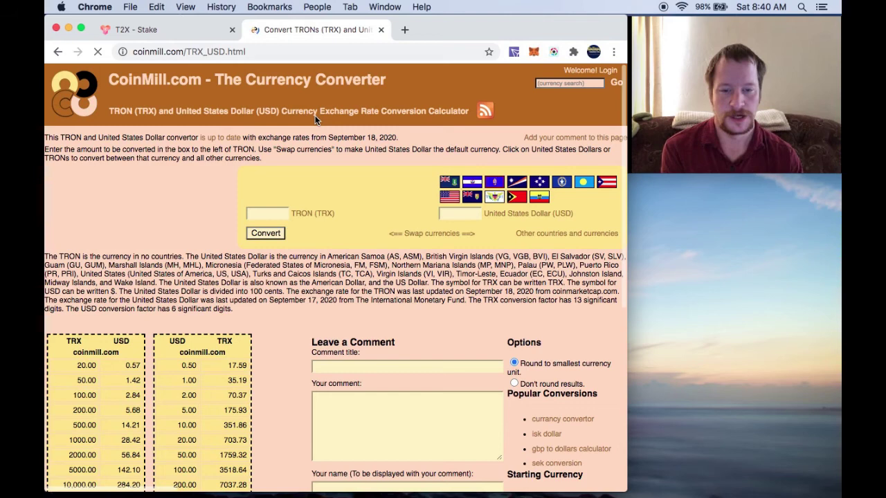
# Copy the last stake's 1.669 dividend and convert 1669 TRX to 47.43 USD
pyautogui.click(178, 29)
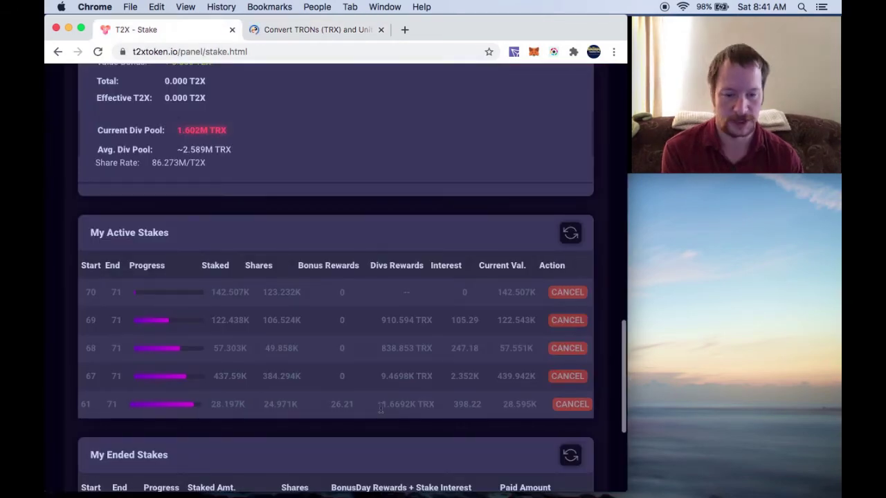
pyautogui.moveTo(380, 408); pyautogui.dragTo(404, 409)
pyautogui.press('super+c')
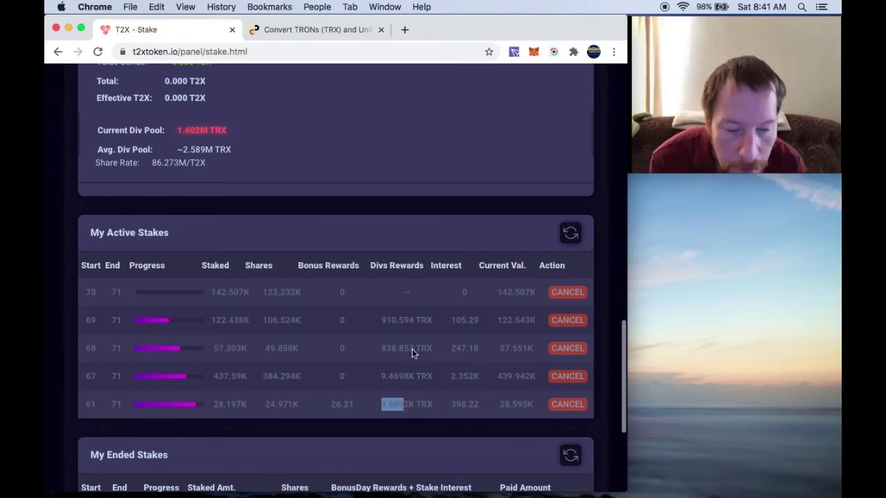
pyautogui.click(315, 29)
pyautogui.click(270, 213)
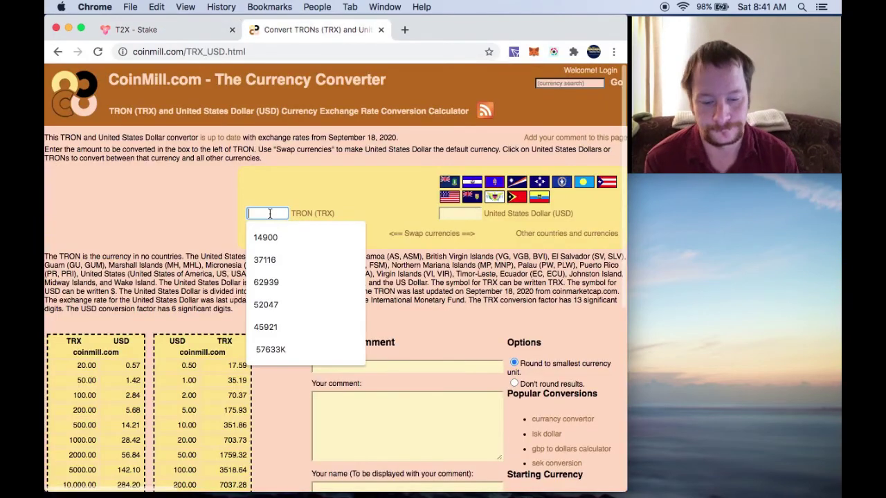
pyautogui.press('super+v')
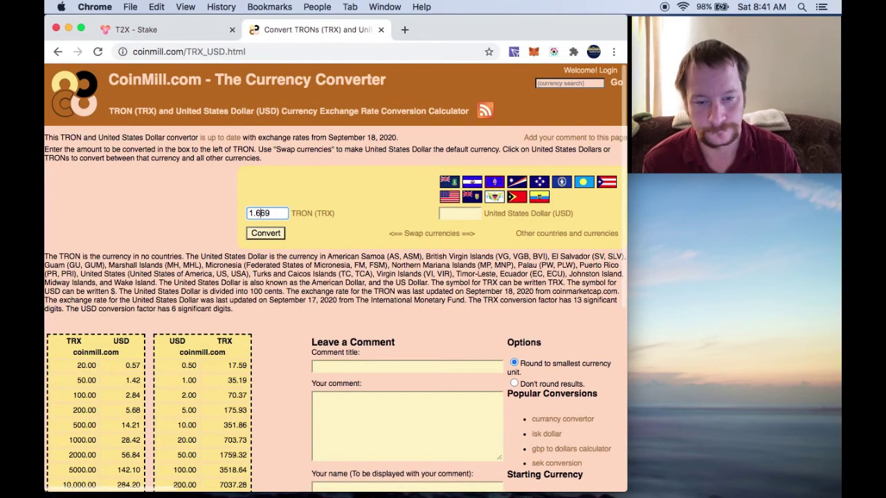
pyautogui.press('BackSpace')
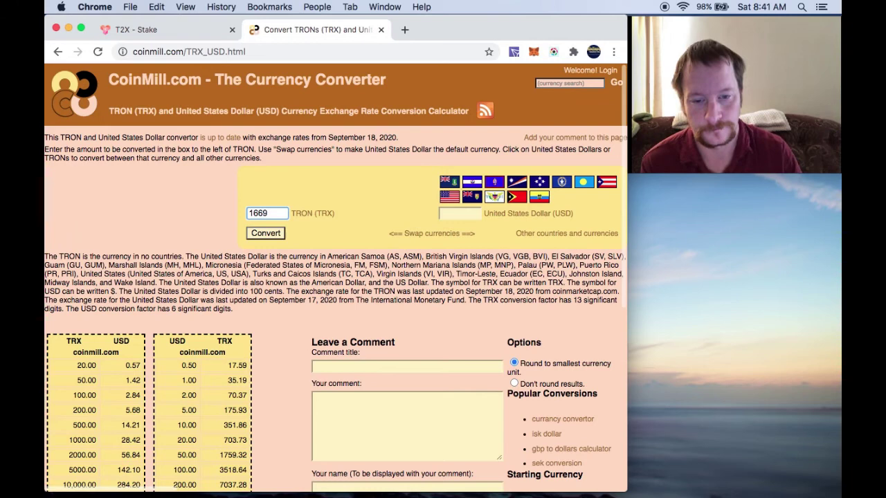
pyautogui.click(284, 234)
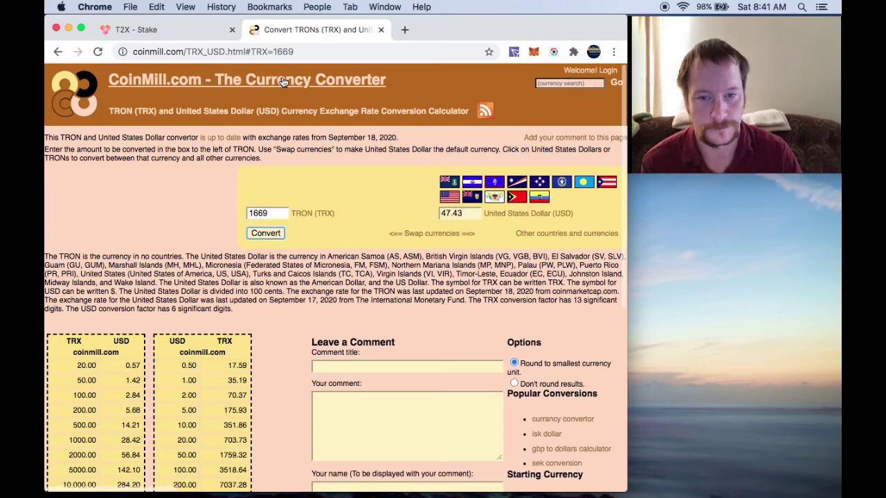
pyautogui.click(187, 34)
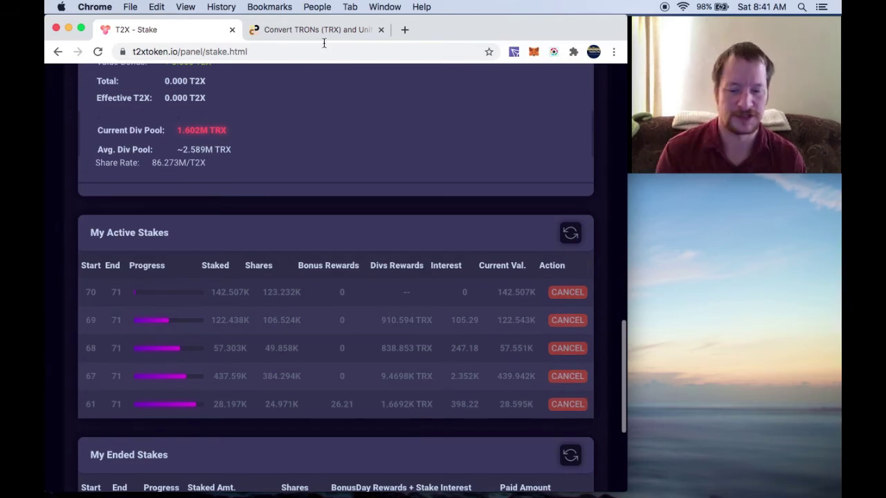
# Launch Calculator and key in 47.43 as the first dividend amount
pyautogui.moveTo(360, 488)
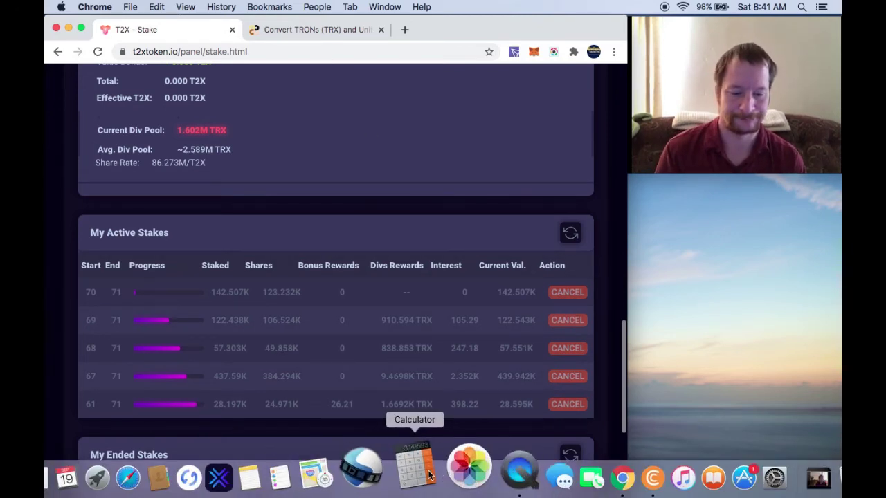
pyautogui.click(430, 478)
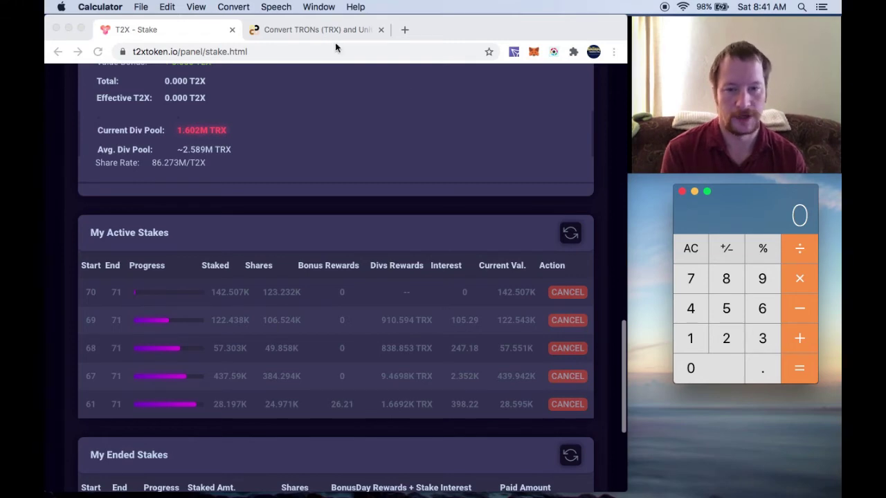
pyautogui.click(319, 29)
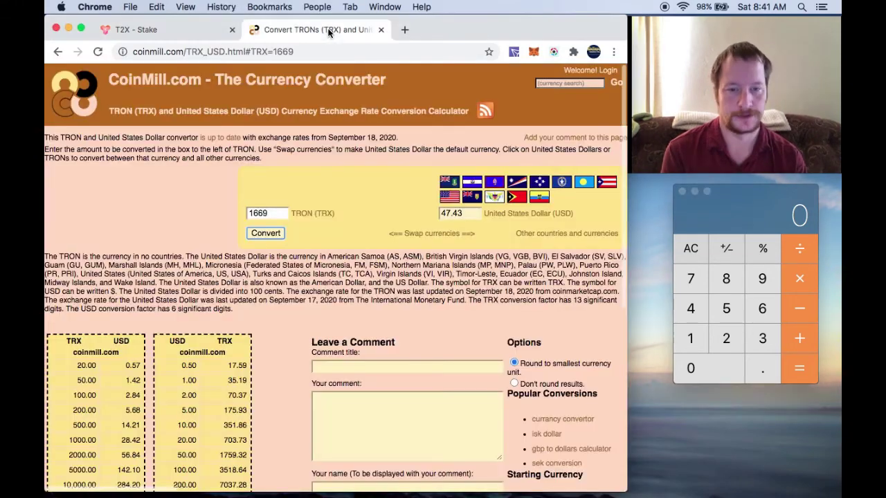
pyautogui.click(705, 316)
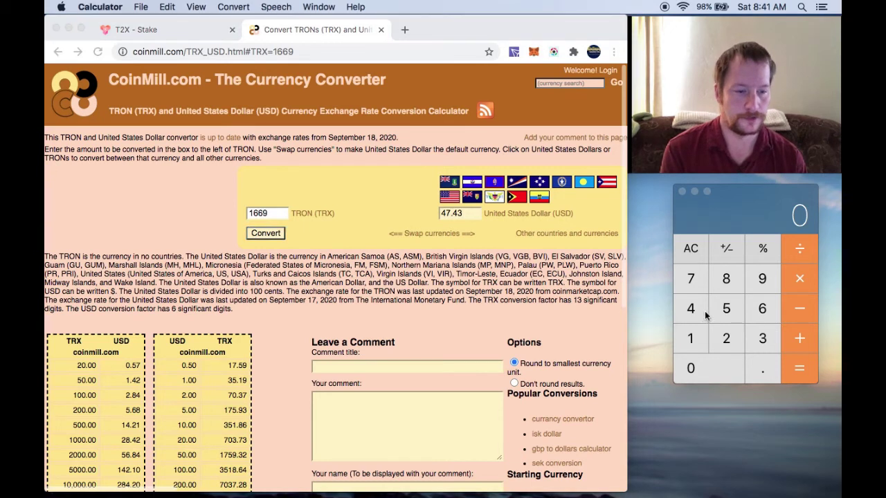
pyautogui.click(704, 316)
pyautogui.click(691, 282)
pyautogui.click(761, 369)
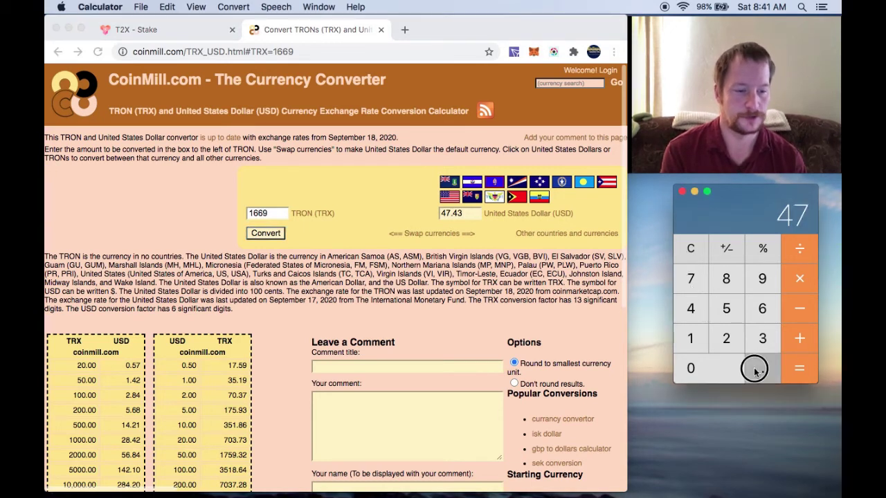
pyautogui.click(694, 317)
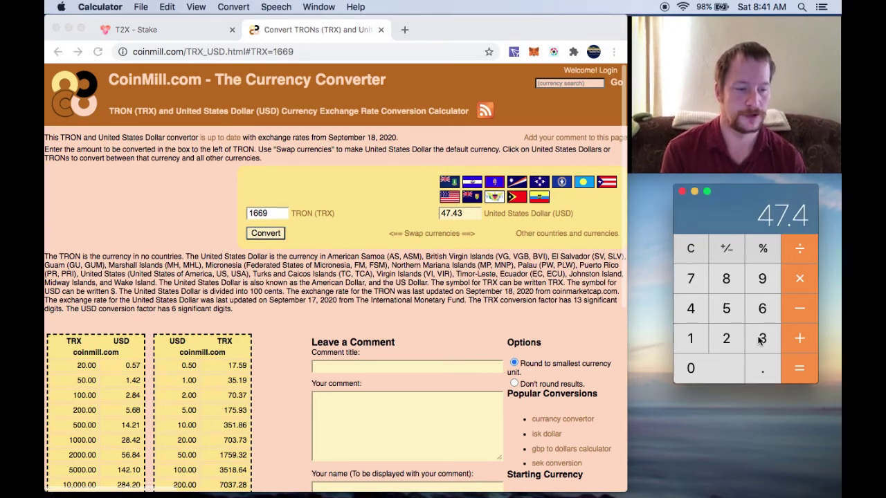
pyautogui.click(761, 341)
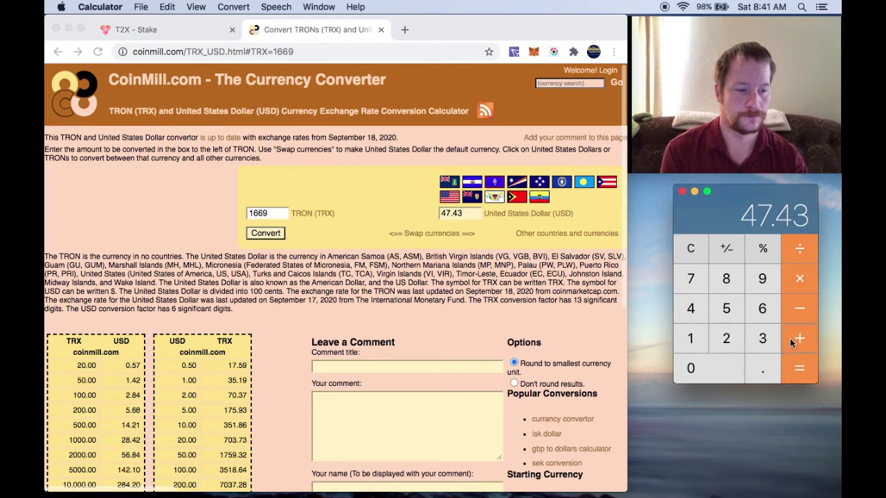
pyautogui.click(178, 30)
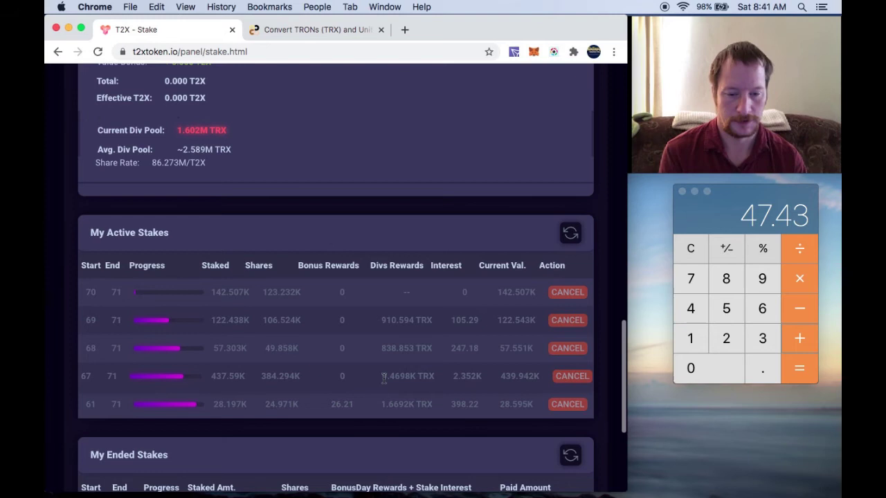
# Read stake 67's dividend and convert 9469 TRX to 269.11 USD on CoinMill
pyautogui.moveTo(383, 377); pyautogui.dragTo(406, 377)
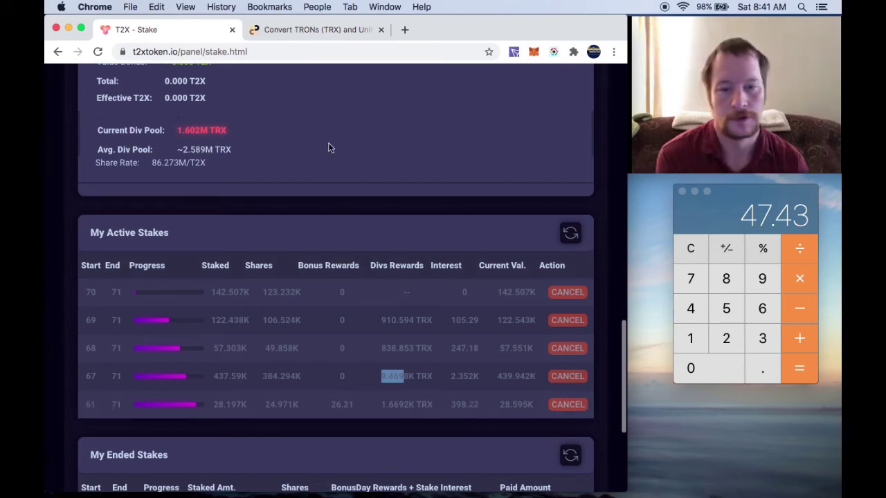
pyautogui.click(307, 30)
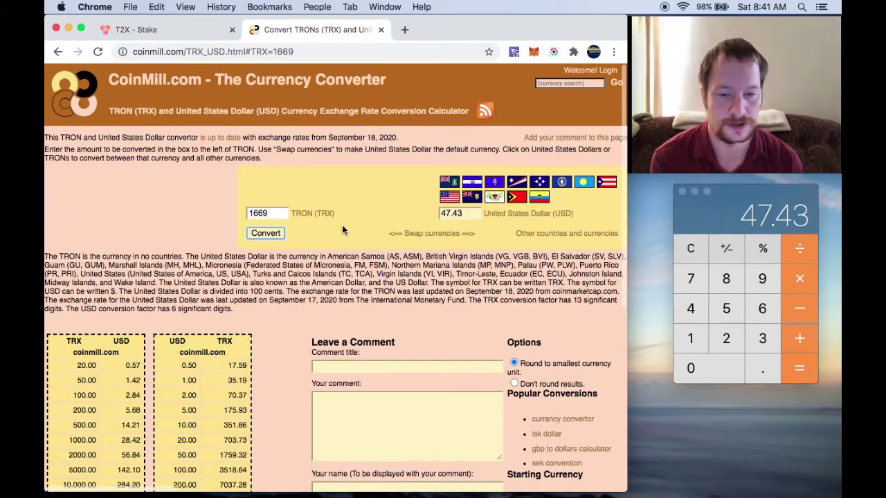
pyautogui.doubleClick(273, 214)
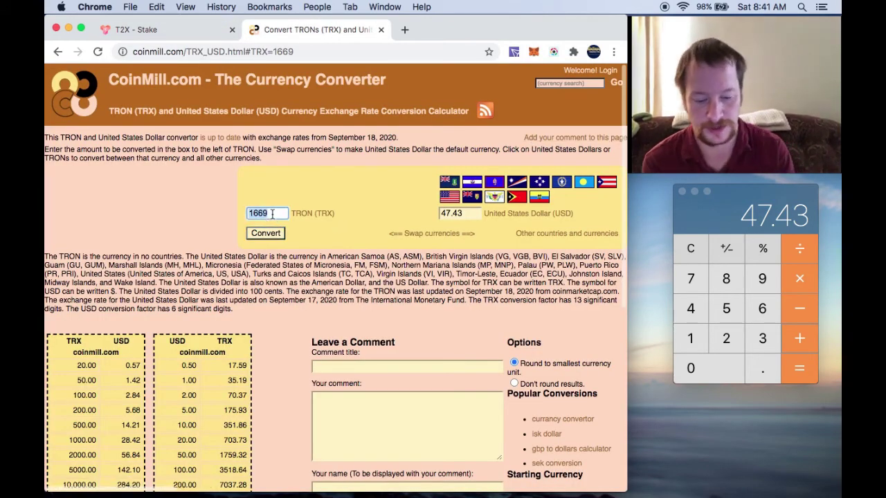
pyautogui.write('9.469')
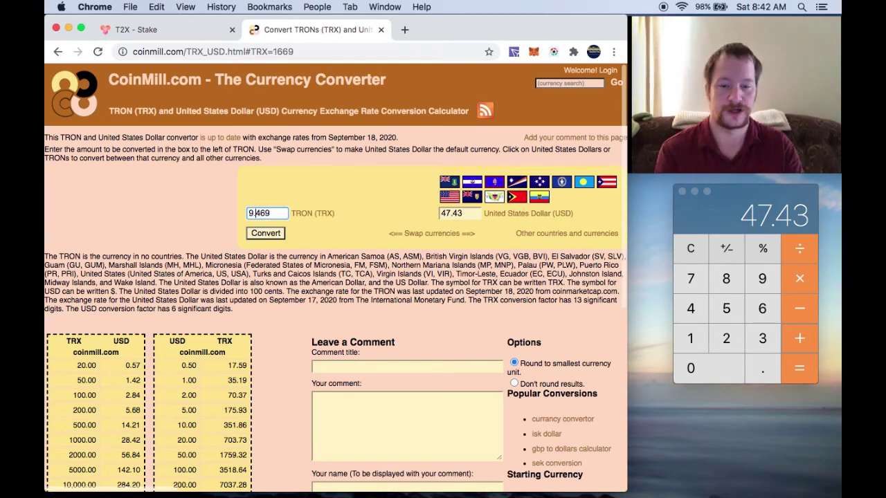
pyautogui.press('BackSpace')
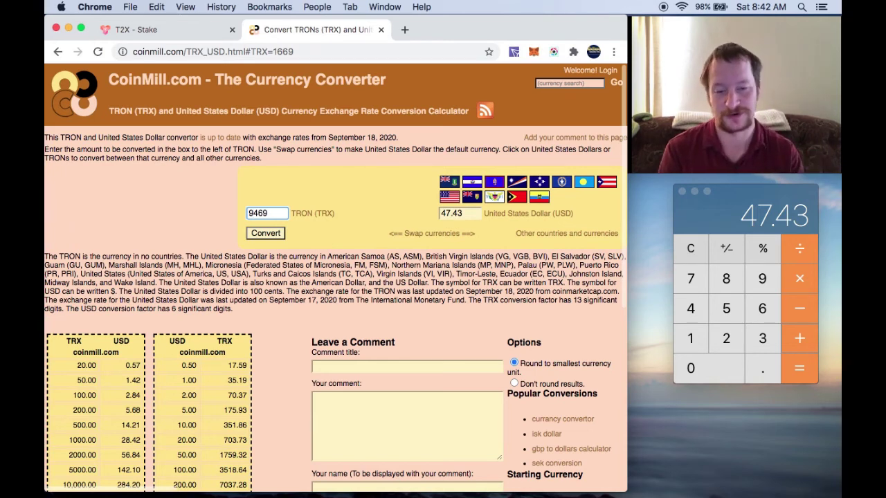
pyautogui.click(261, 235)
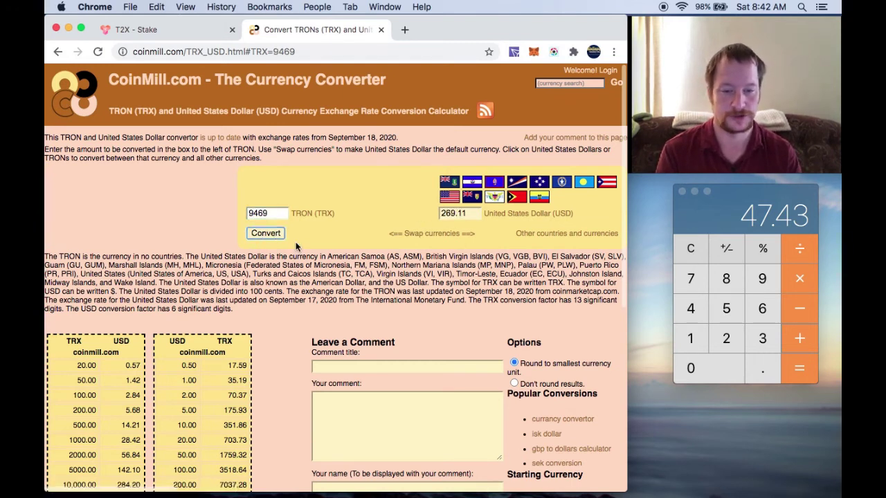
pyautogui.click(268, 235)
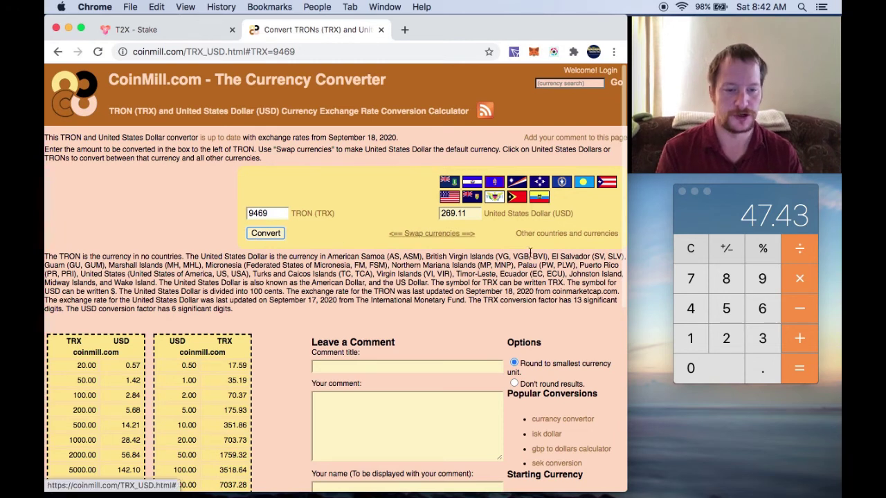
# Add 269.11 to 47.43 in Calculator for a 316.54 total
pyautogui.click(796, 337)
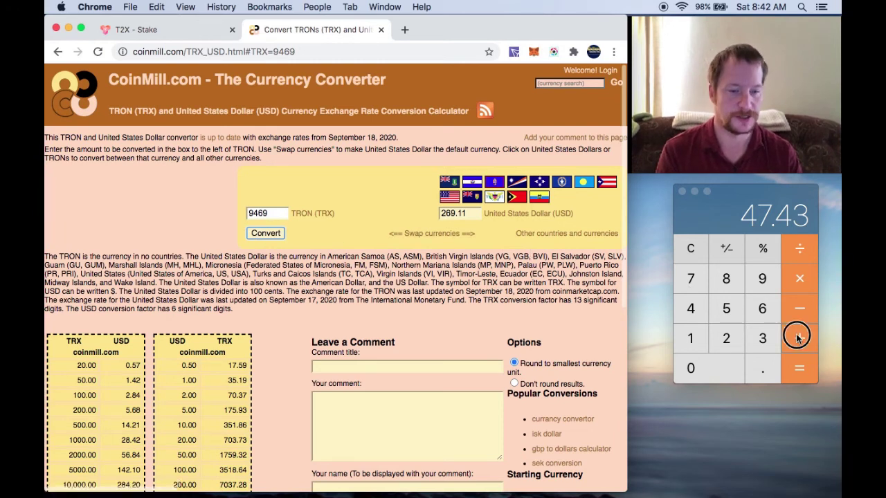
pyautogui.click(730, 337)
pyautogui.click(762, 313)
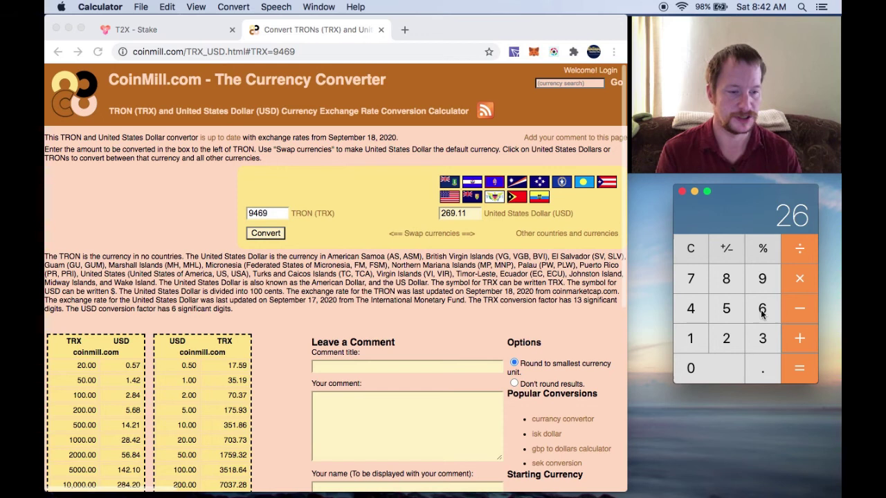
pyautogui.click(762, 282)
pyautogui.click(757, 384)
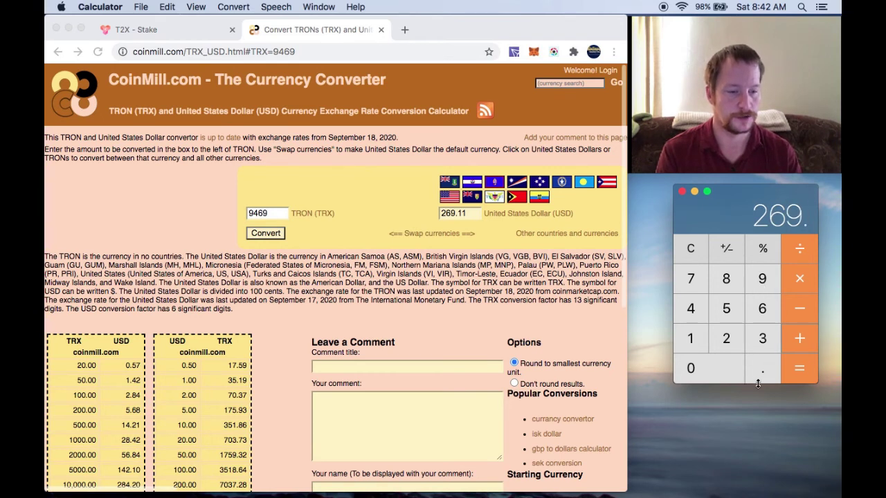
pyautogui.doubleClick(694, 339)
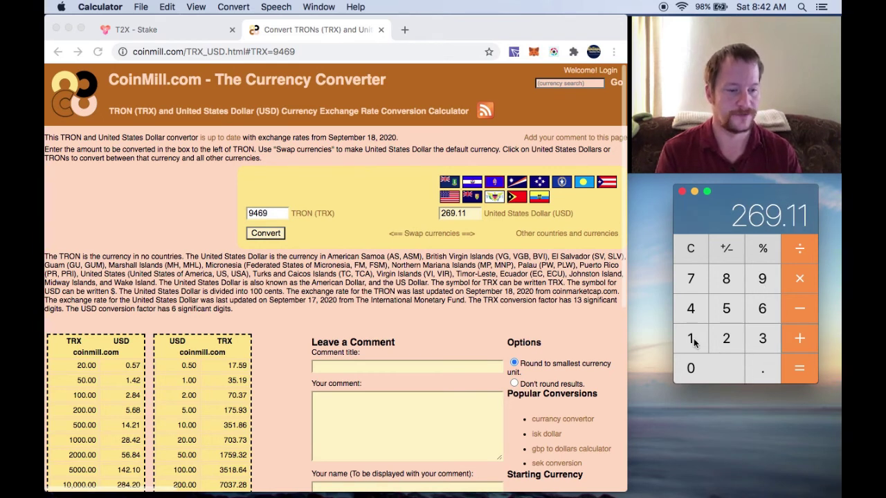
pyautogui.click(803, 339)
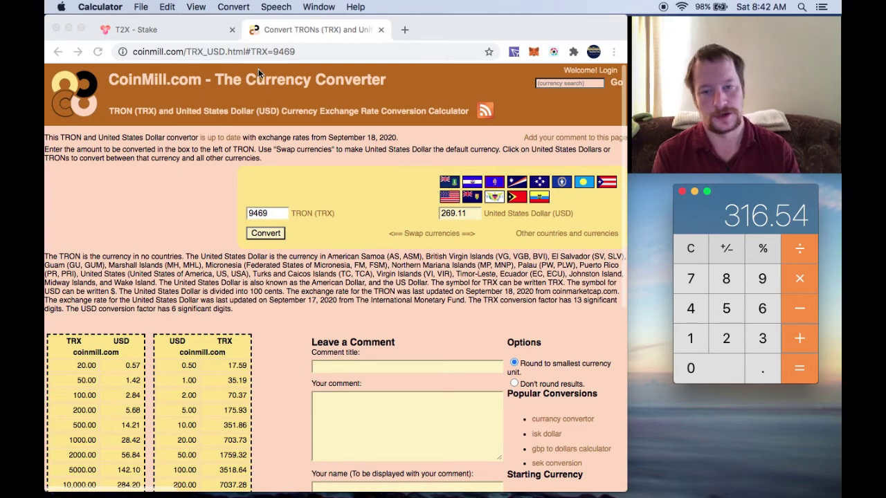
pyautogui.click(207, 28)
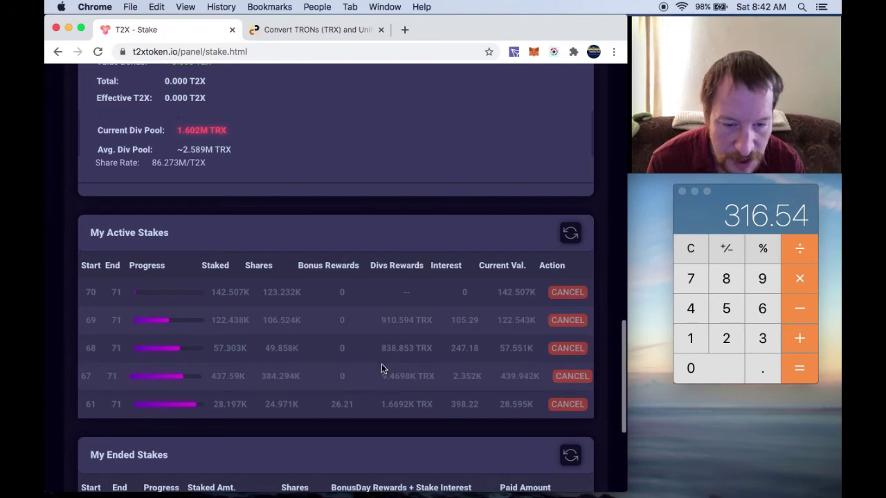
# Convert 838 TRX to 23.82 USD on CoinMill
pyautogui.click(326, 28)
pyautogui.doubleClick(277, 214)
pyautogui.write('8')
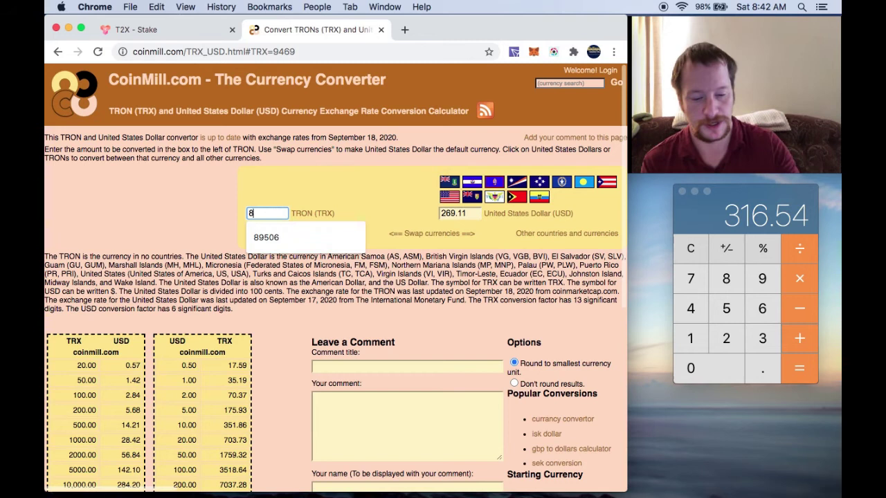
pyautogui.write('38')
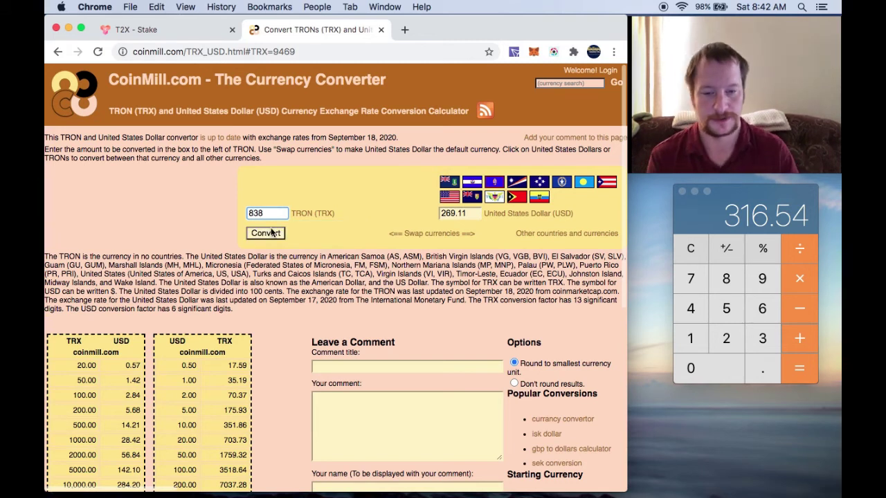
pyautogui.click(262, 234)
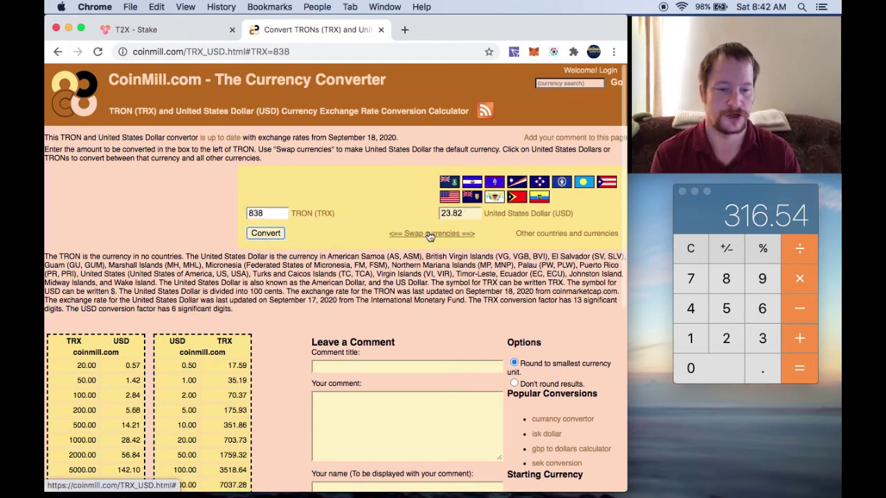
# Add 23.82 to the Calculator total, bringing it to 340.36
pyautogui.click(798, 335)
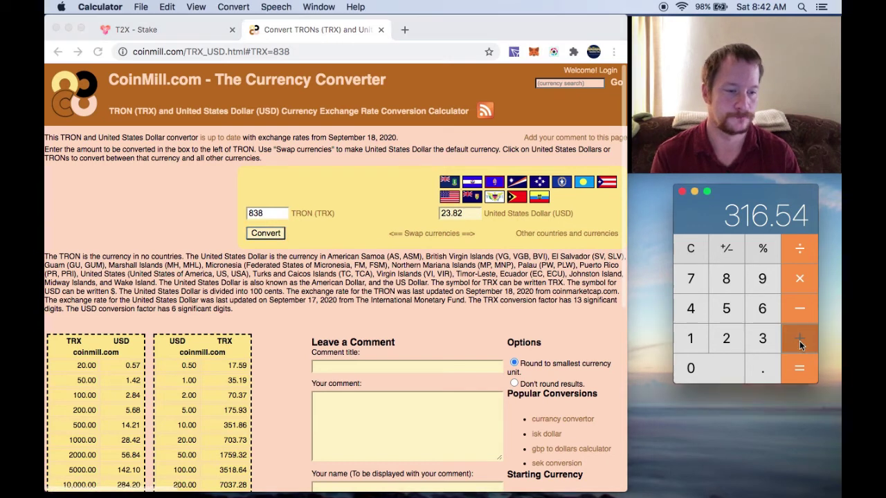
pyautogui.click(726, 343)
pyautogui.click(757, 346)
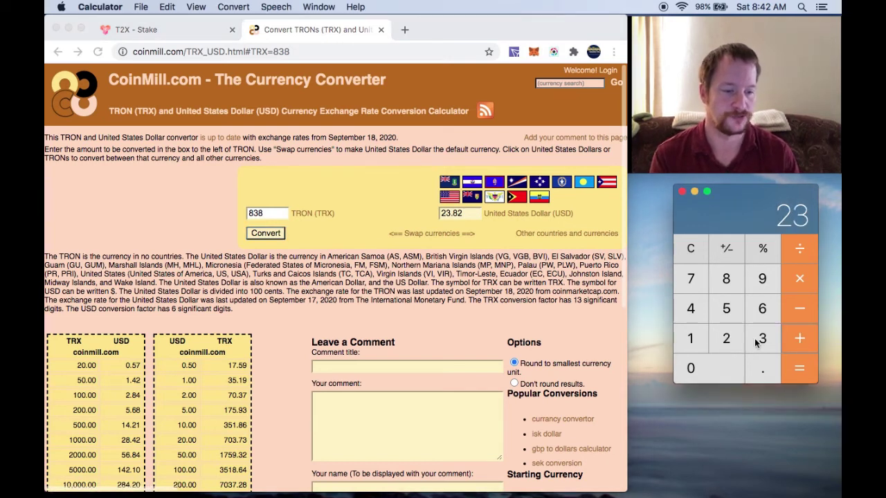
pyautogui.click(760, 378)
pyautogui.click(727, 282)
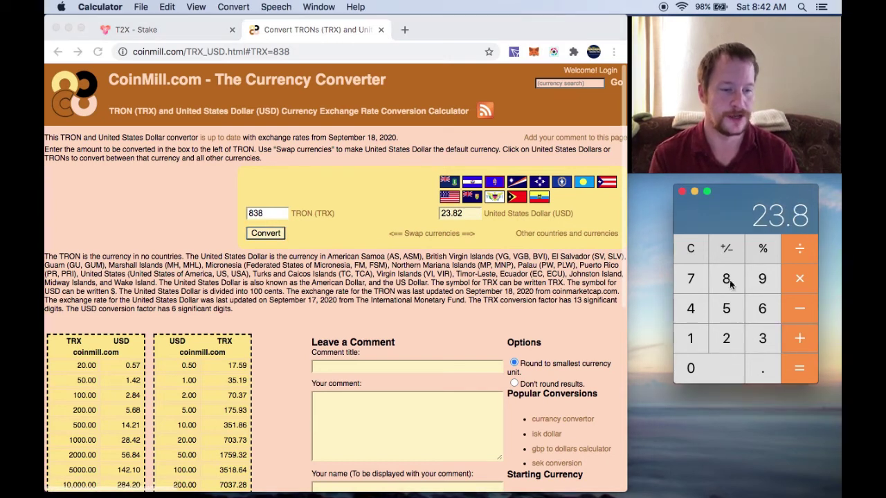
pyautogui.click(730, 344)
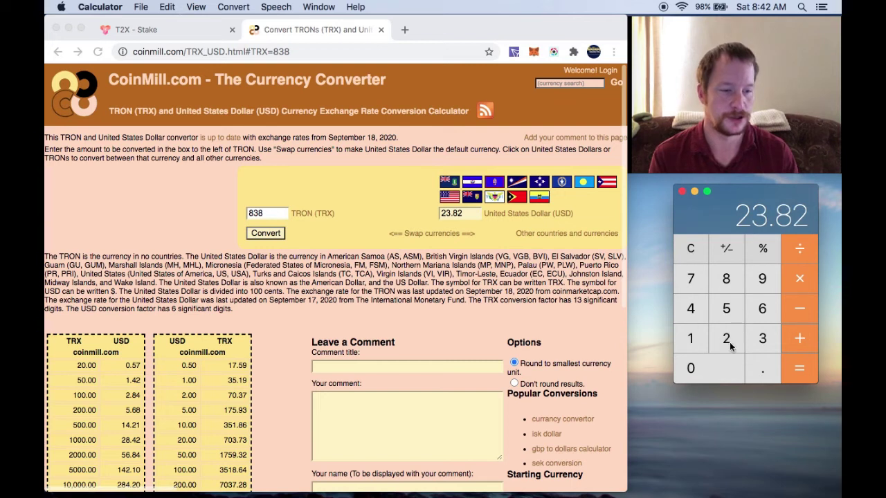
pyautogui.click(799, 339)
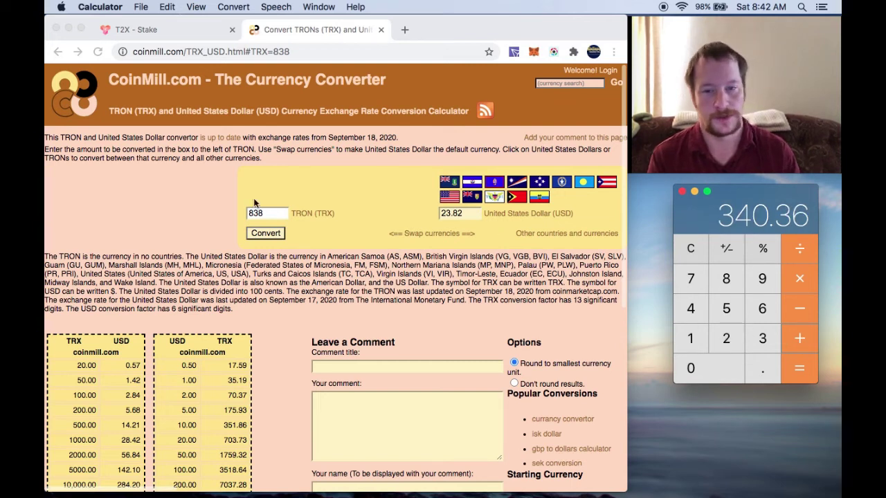
# Return Chrome to the T2X Stake panel
pyautogui.click(176, 64)
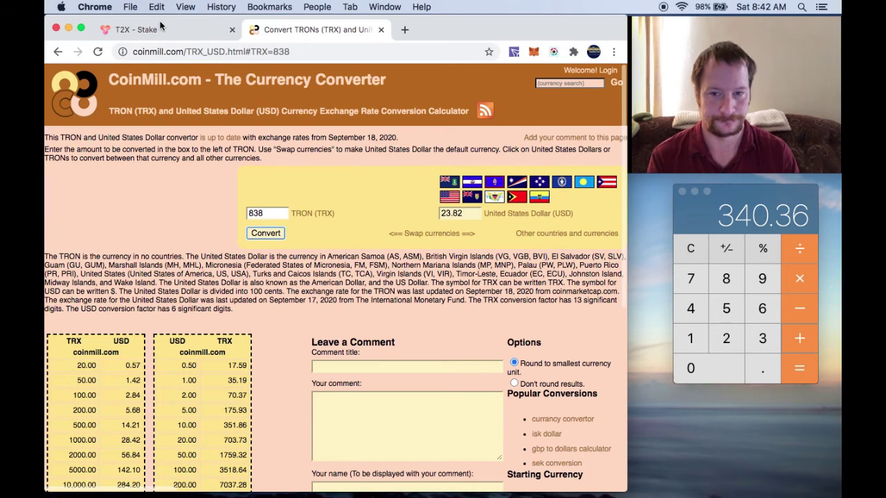
pyautogui.click(160, 28)
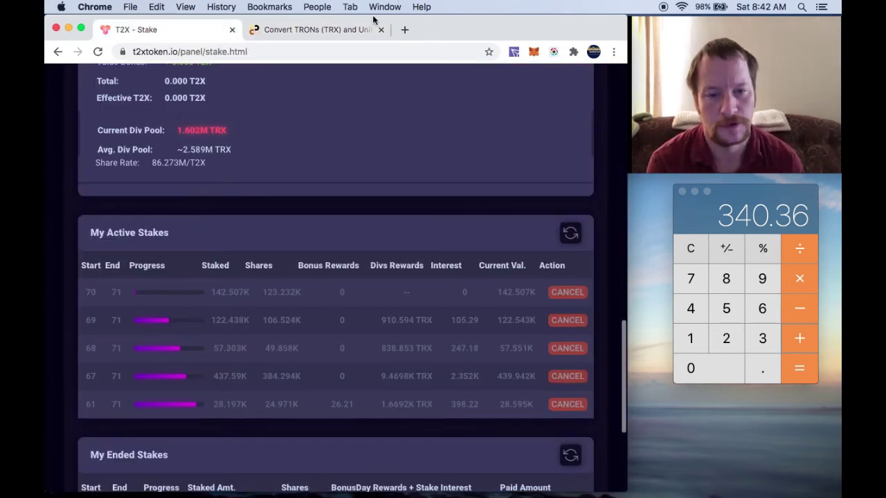
pyautogui.click(324, 30)
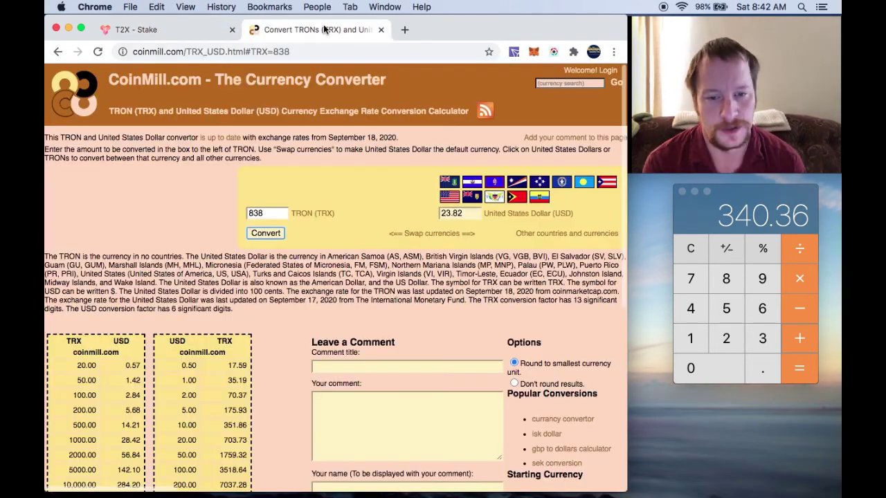
pyautogui.click(184, 30)
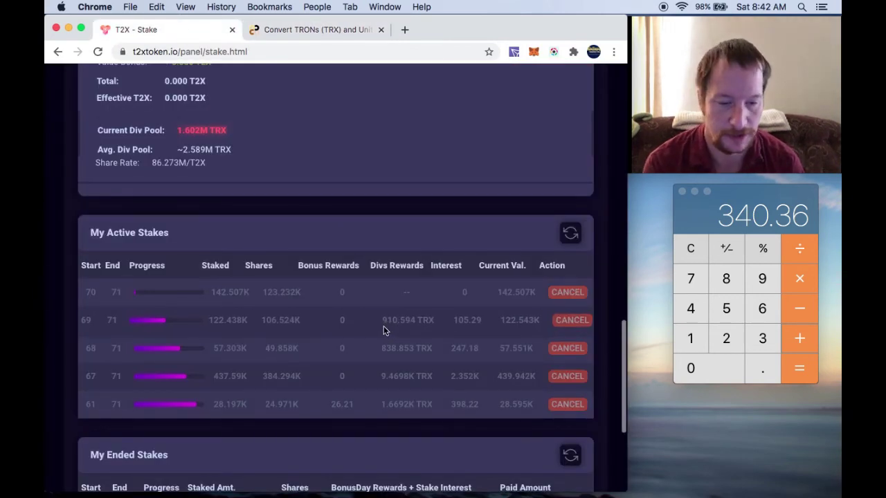
# Convert the 910 TRX dividend to US dollars in CoinMill, replacing the old 838 amount
pyautogui.moveTo(383, 324); pyautogui.dragTo(398, 328)
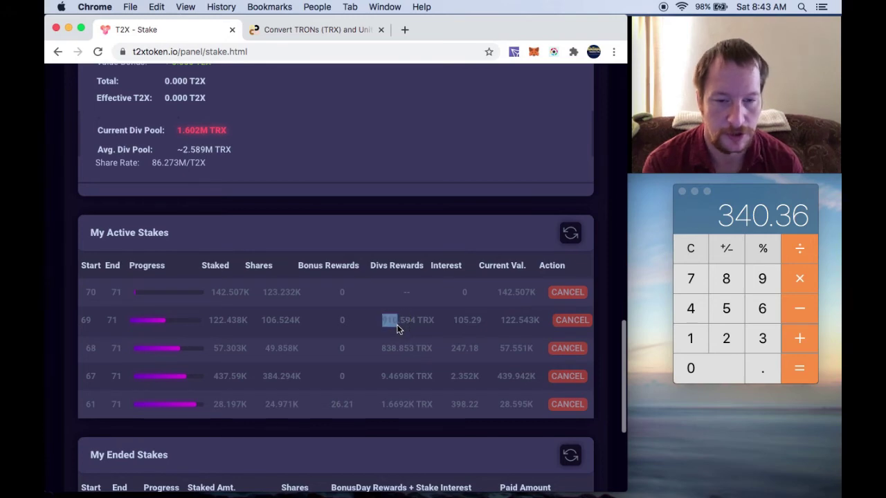
pyautogui.click(319, 29)
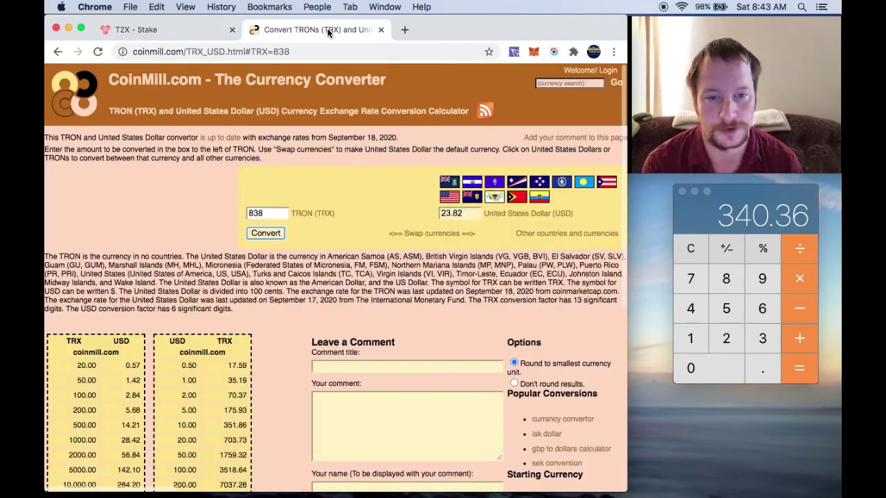
pyautogui.click(274, 215)
pyautogui.doubleClick(275, 214)
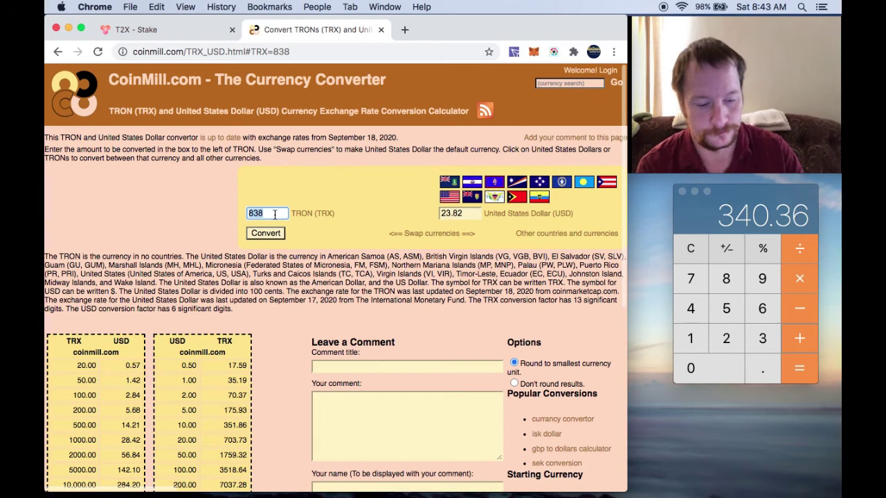
pyautogui.write('910')
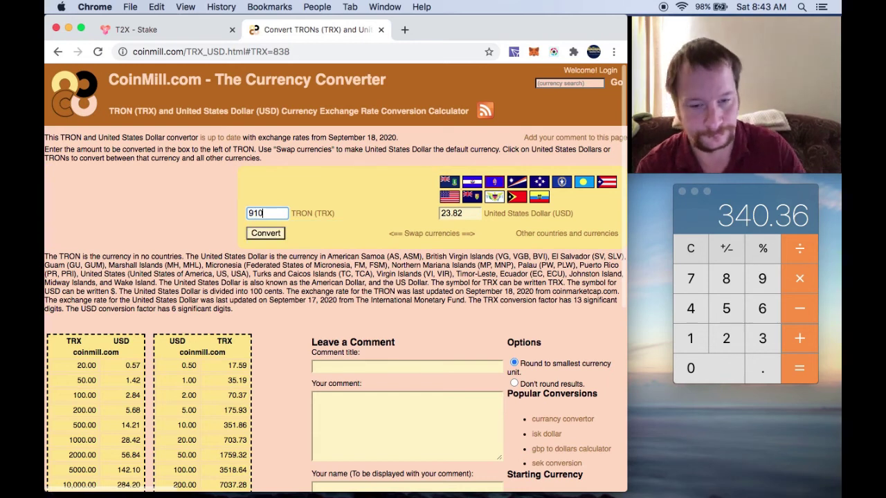
pyautogui.click(273, 236)
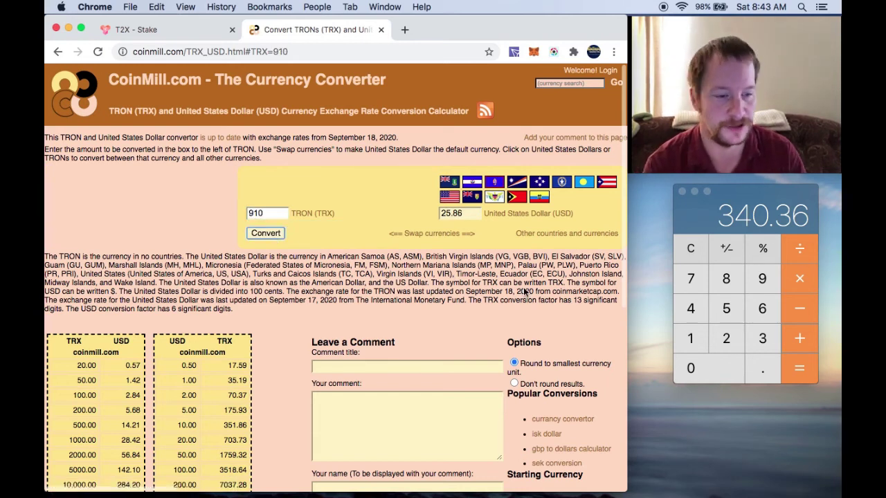
# Add 25.86 USD to the Calculator running total, bringing it to 366.22
pyautogui.click(799, 338)
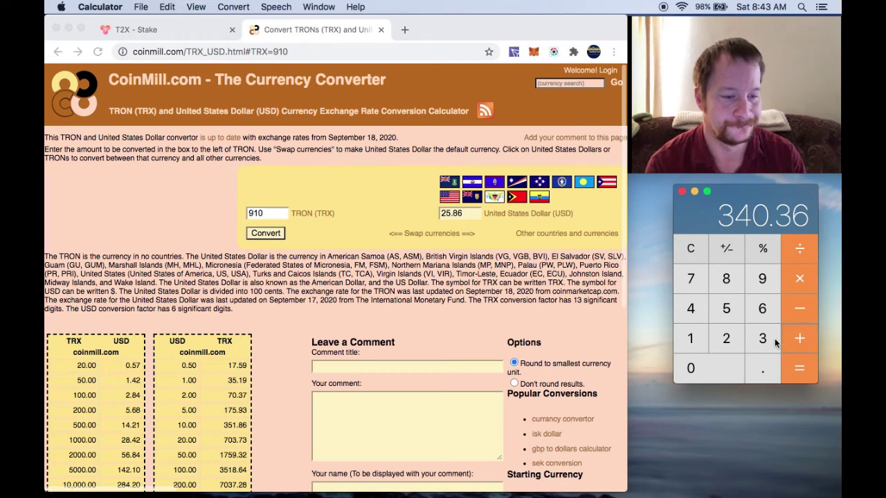
pyautogui.click(726, 337)
pyautogui.click(729, 315)
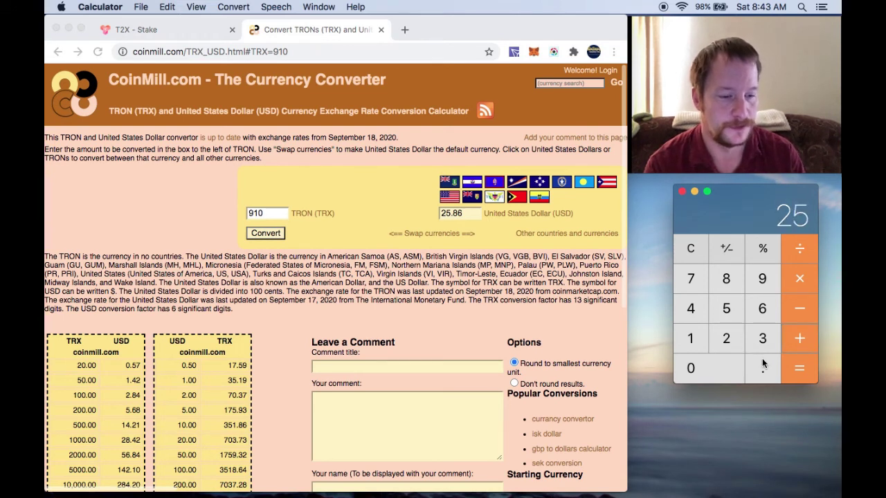
pyautogui.click(762, 367)
pyautogui.click(731, 286)
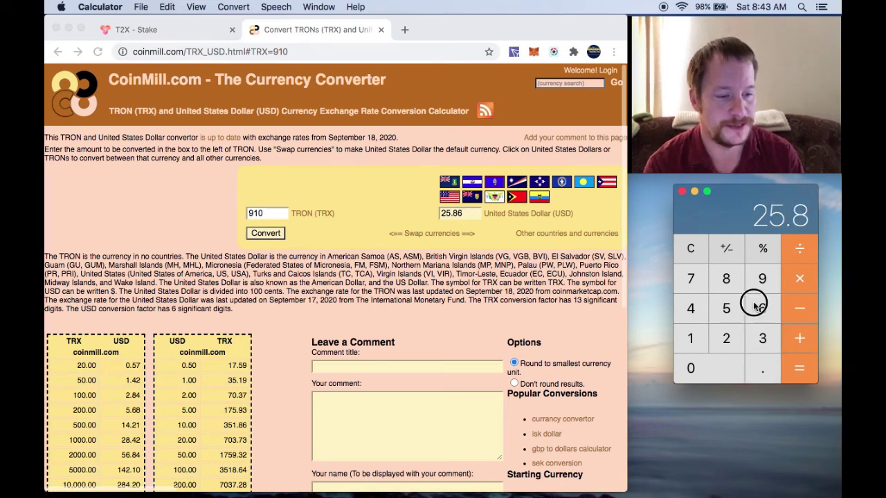
pyautogui.click(756, 306)
pyautogui.click(797, 370)
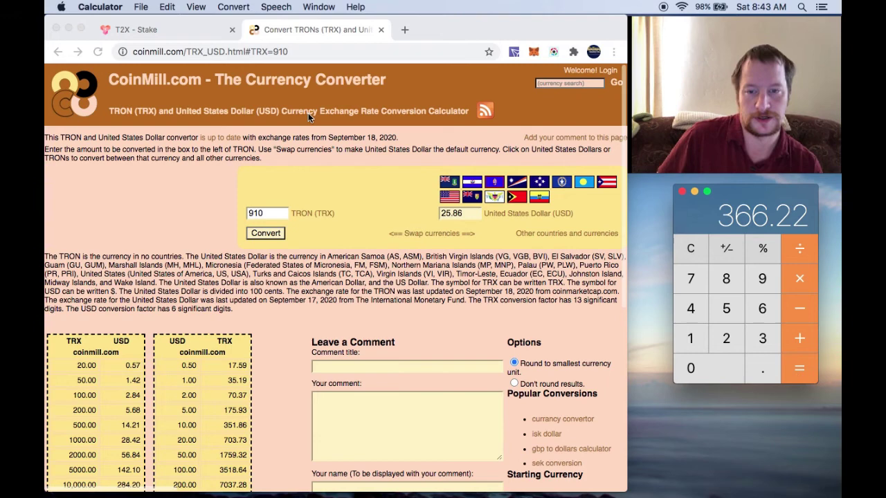
# Return to the T2X Stake page and scroll through the stake form and five active stakes
pyautogui.click(188, 27)
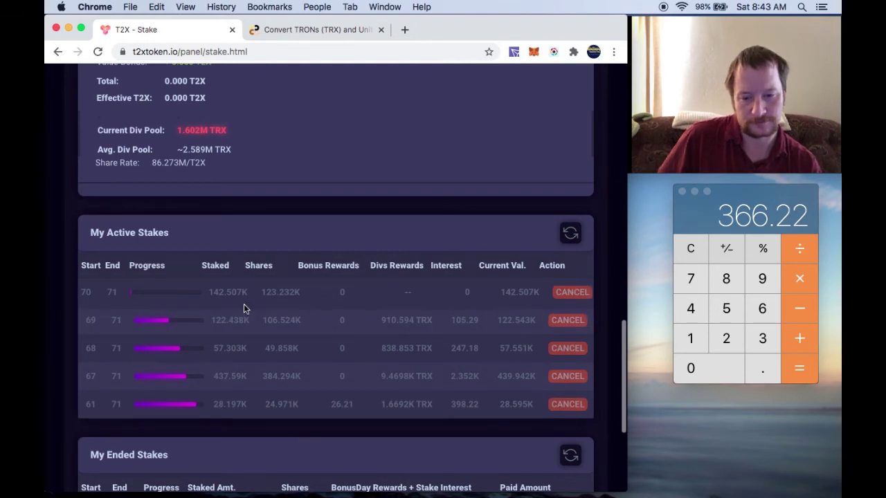
pyautogui.scroll(3, 322, 205)
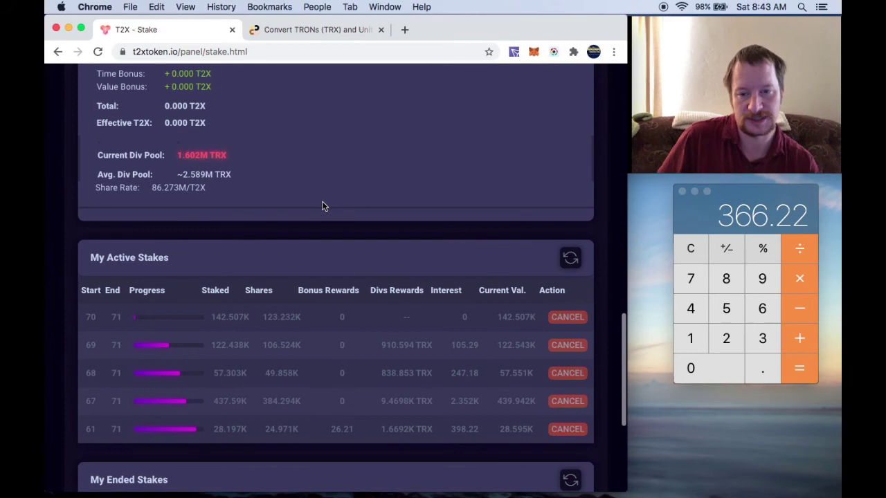
pyautogui.scroll(20, 322, 205)
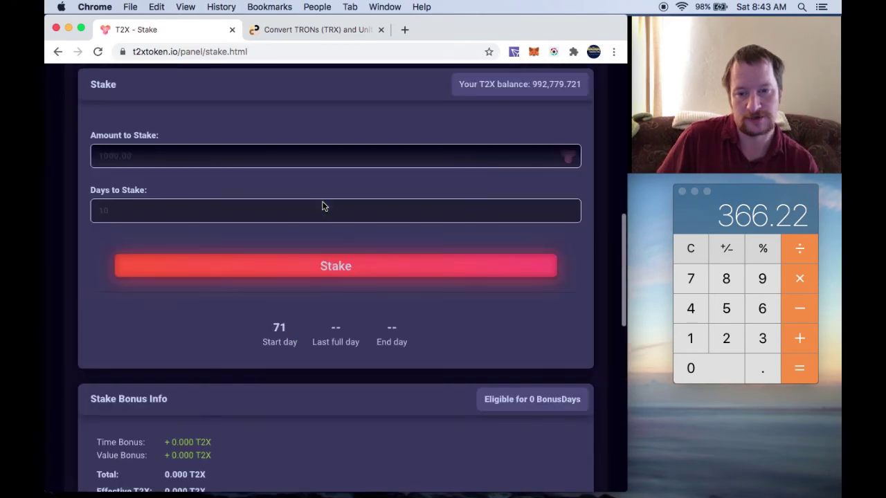
pyautogui.scroll(7, 323, 207)
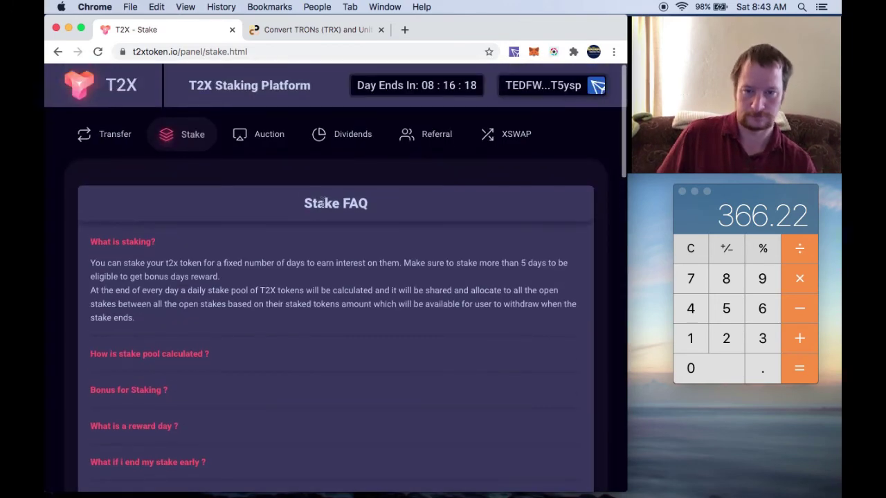
pyautogui.scroll(-15, 322, 205)
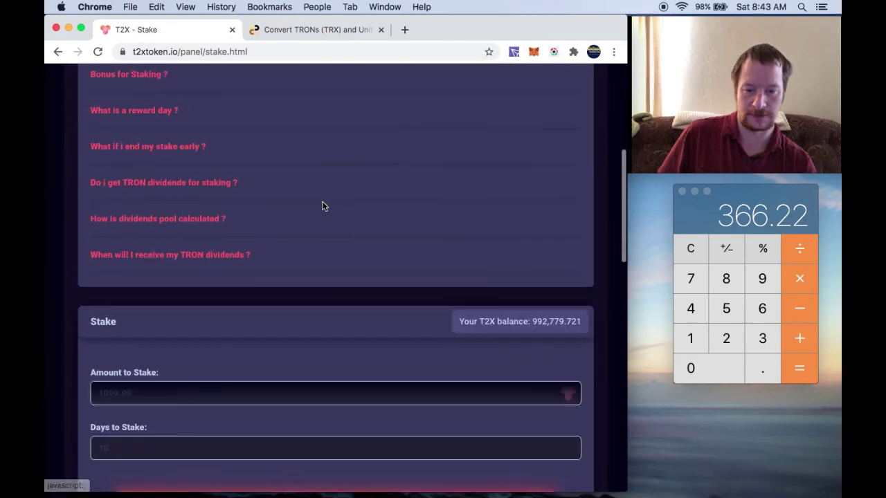
pyautogui.scroll(-15, 322, 202)
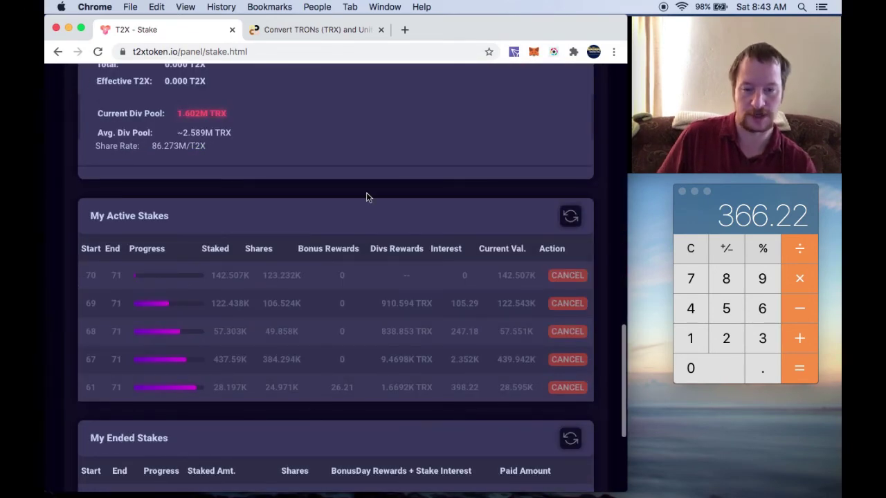
pyautogui.scroll(7, 367, 197)
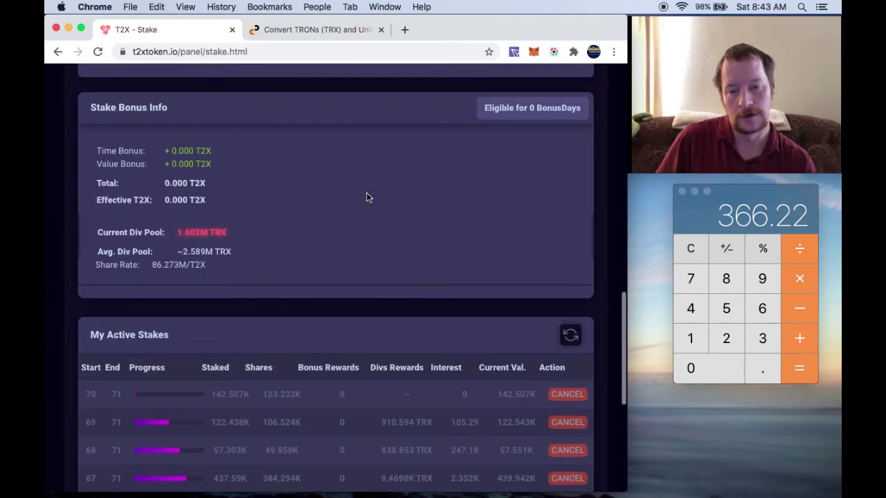
pyautogui.scroll(10, 366, 198)
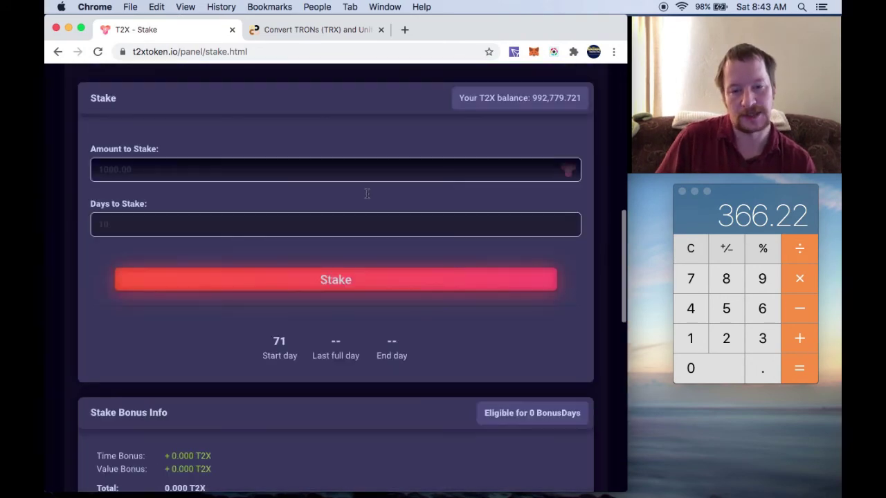
pyautogui.scroll(15, 366, 198)
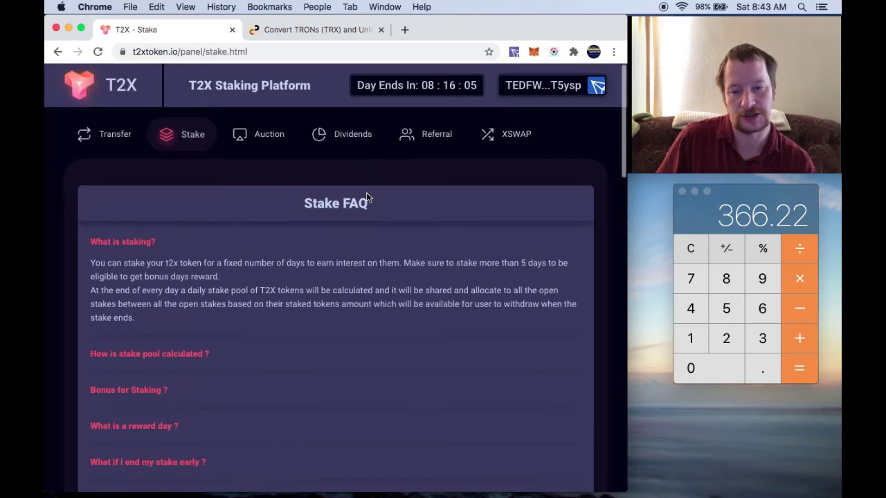
pyautogui.click(269, 141)
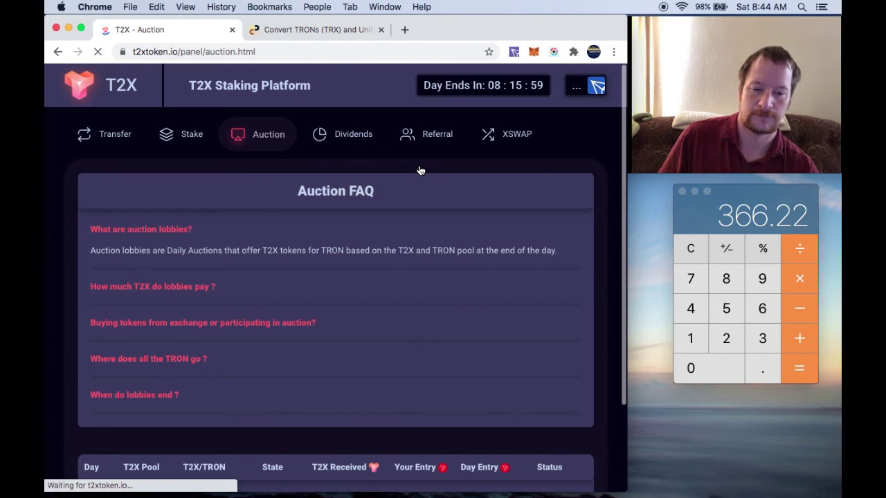
pyautogui.scroll(-3, 420, 170)
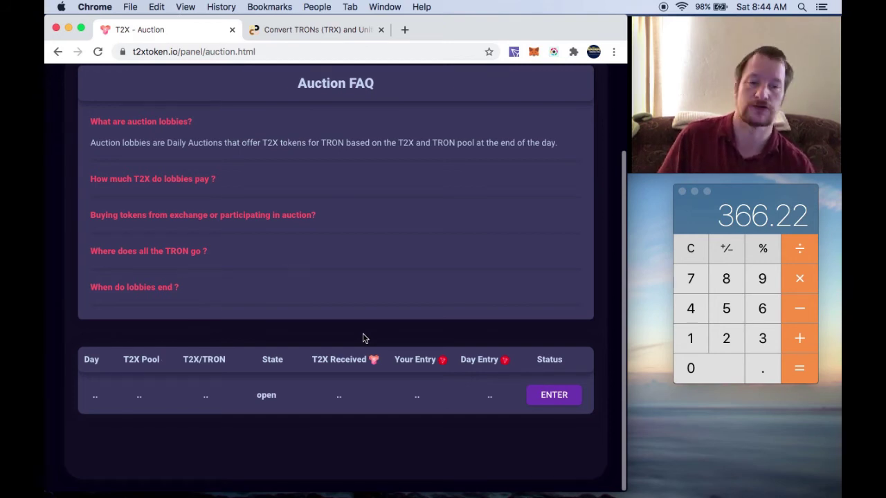
pyautogui.scroll(1, 364, 338)
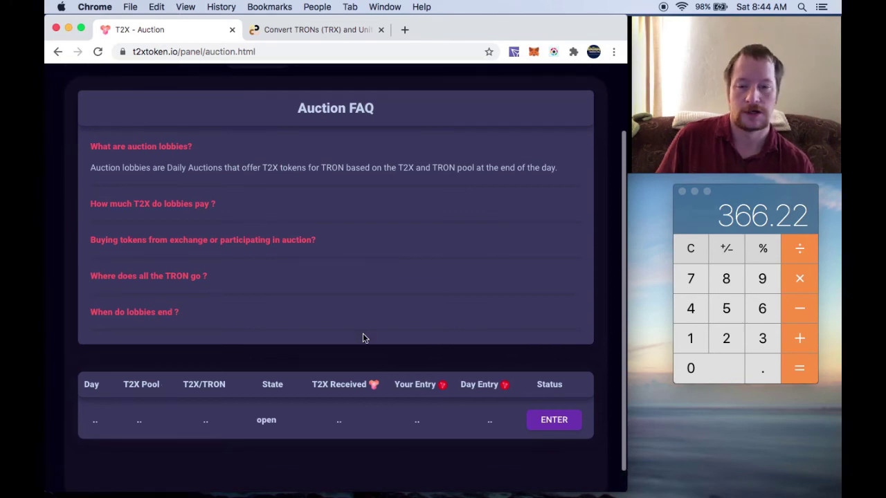
pyautogui.scroll(3, 365, 338)
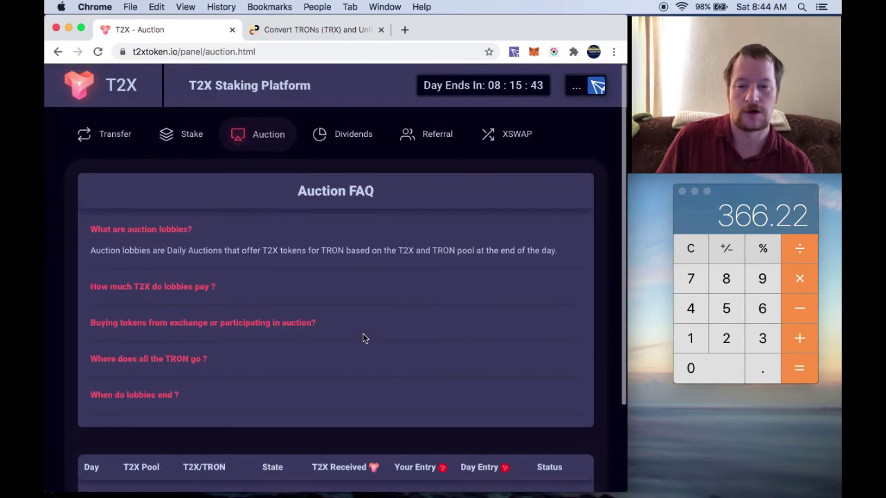
# Review the Stake form, Stake Bonus Info and My Active Stakes, then return to the Stake FAQ
pyautogui.click(187, 145)
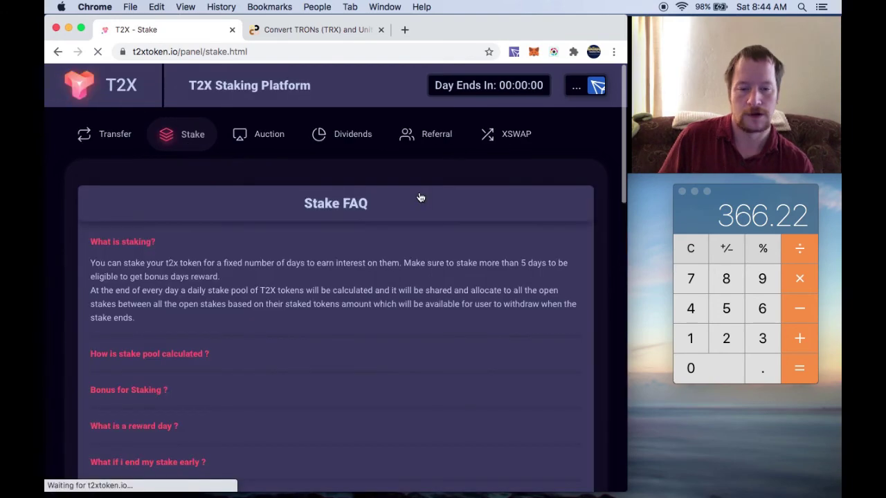
pyautogui.scroll(-1, 436, 175)
pyautogui.scroll(-10, 436, 176)
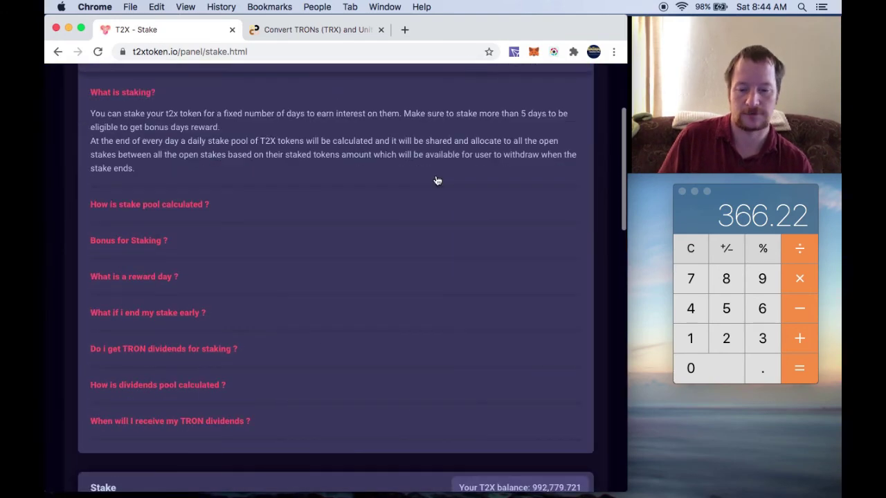
pyautogui.scroll(-6, 435, 179)
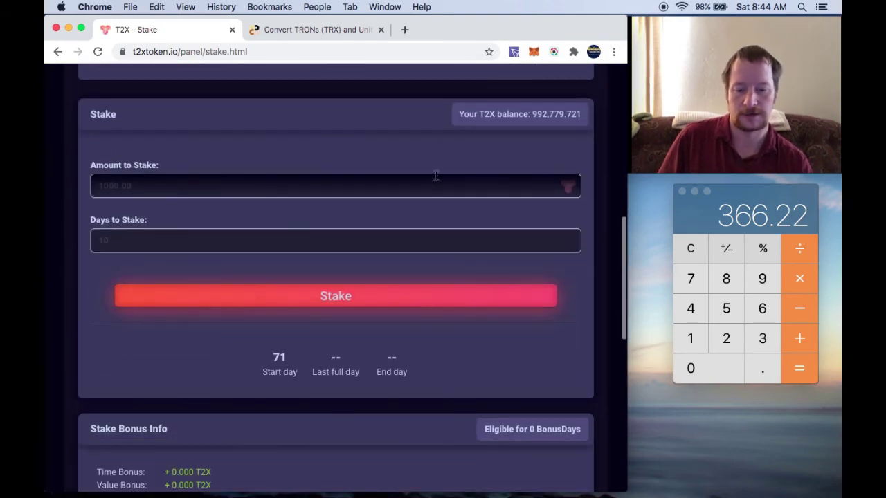
pyautogui.scroll(-12, 436, 179)
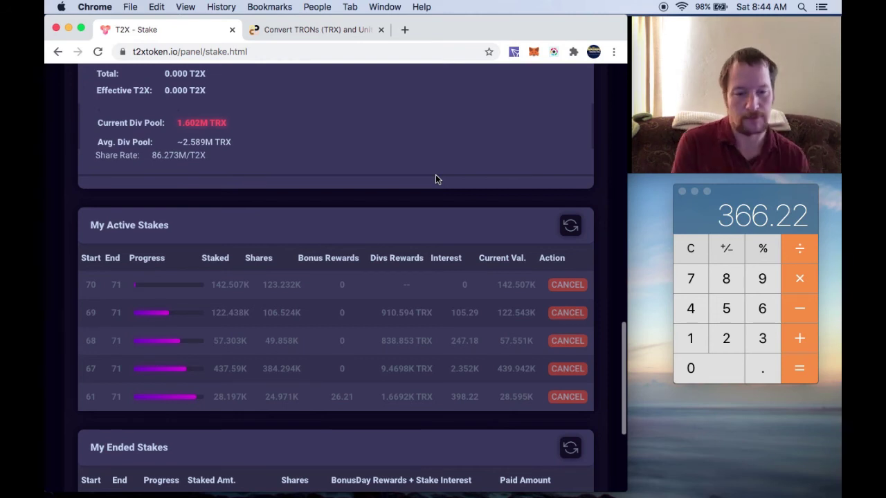
pyautogui.scroll(1, 435, 180)
pyautogui.scroll(10, 435, 179)
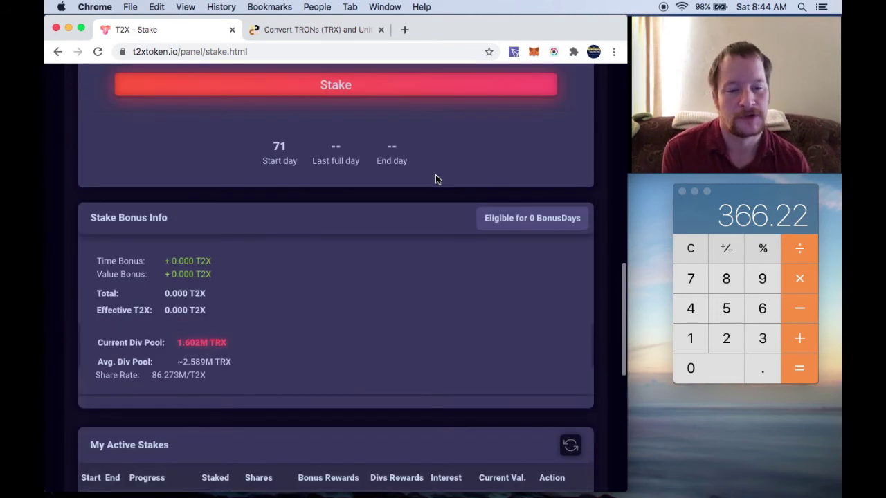
pyautogui.scroll(4, 436, 179)
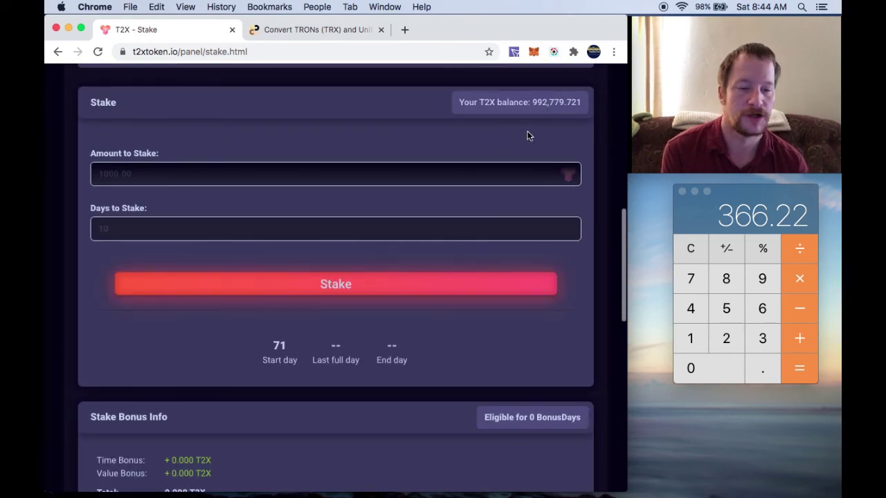
pyautogui.scroll(1, 330, 124)
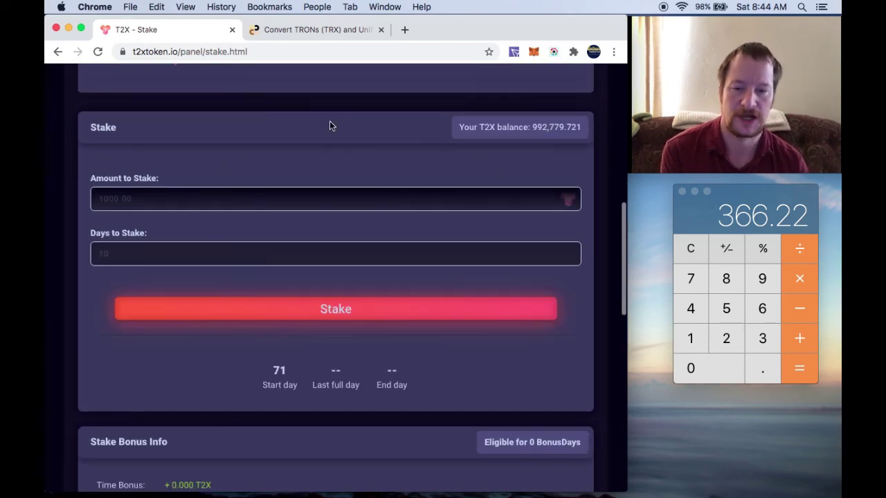
pyautogui.scroll(20, 330, 120)
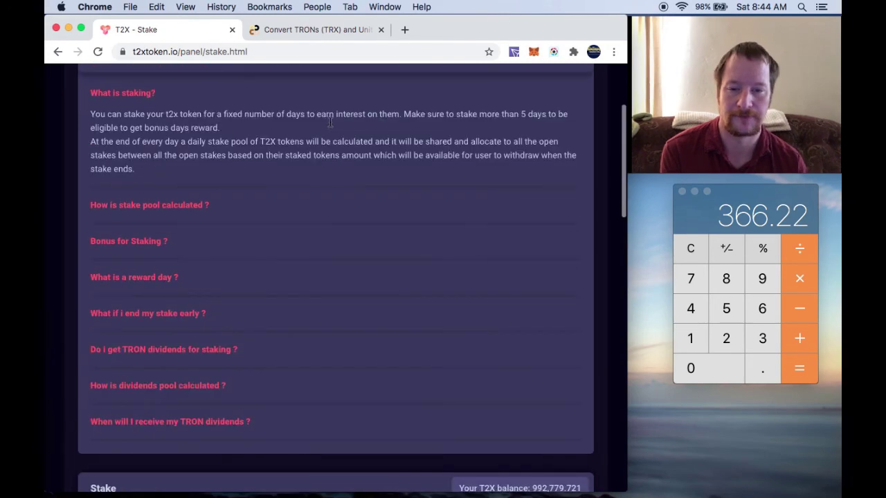
# Review the Auction page's lobby table with open day #70 and ended day #69
pyautogui.click(263, 141)
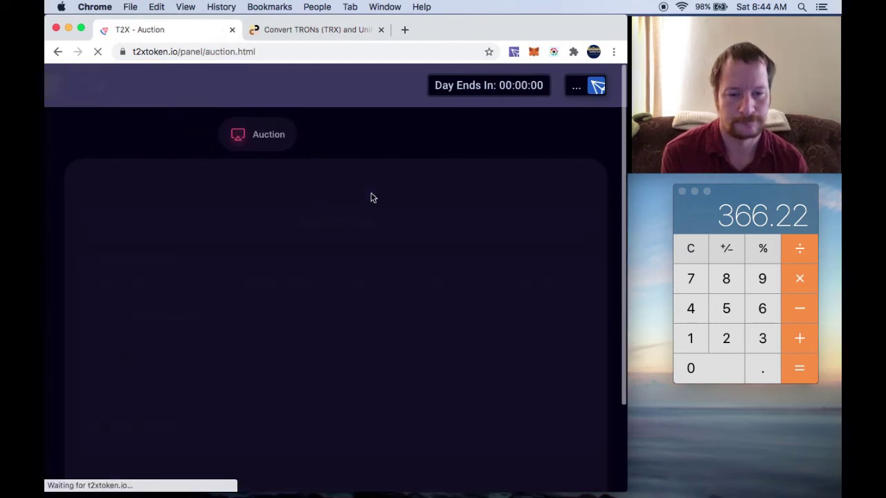
pyautogui.scroll(-2, 562, 202)
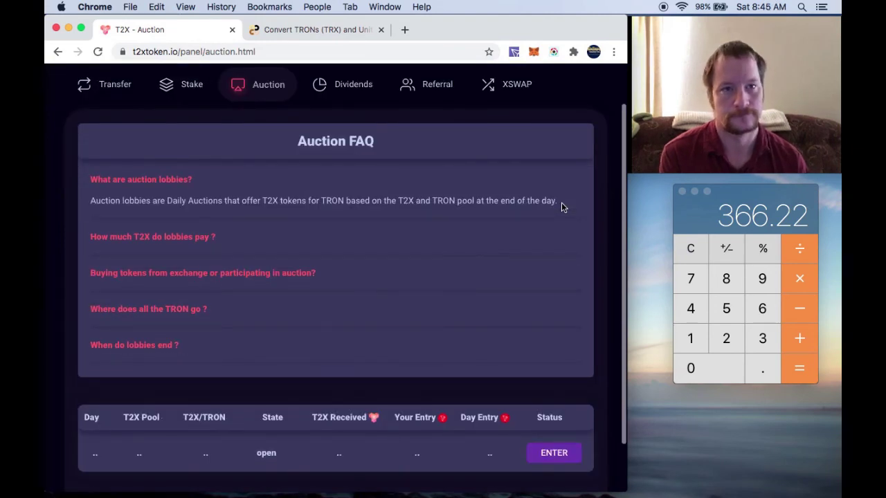
pyautogui.scroll(-1, 562, 202)
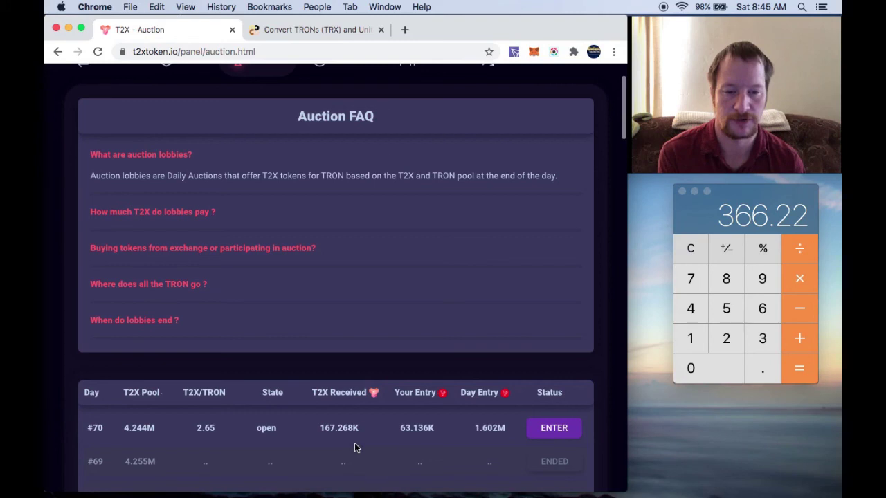
pyautogui.scroll(3, 394, 118)
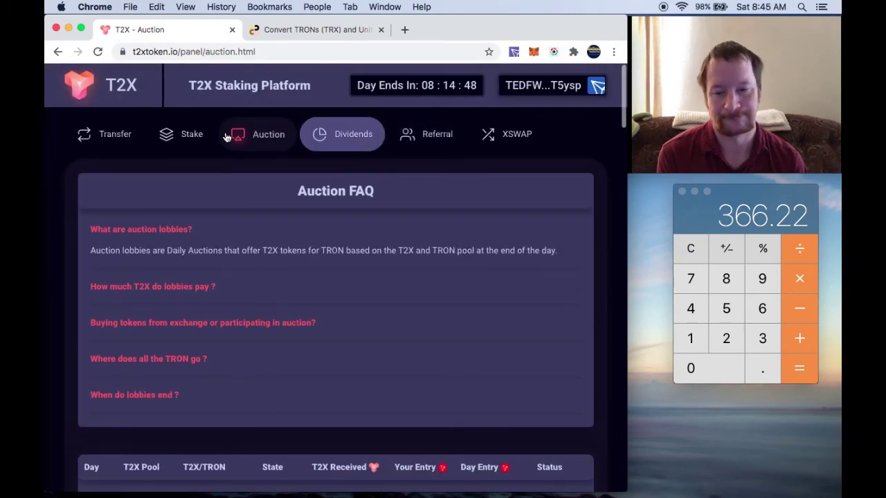
# Return to the Stake page, check the amount and days stake form, then the Stake FAQ
pyautogui.click(194, 135)
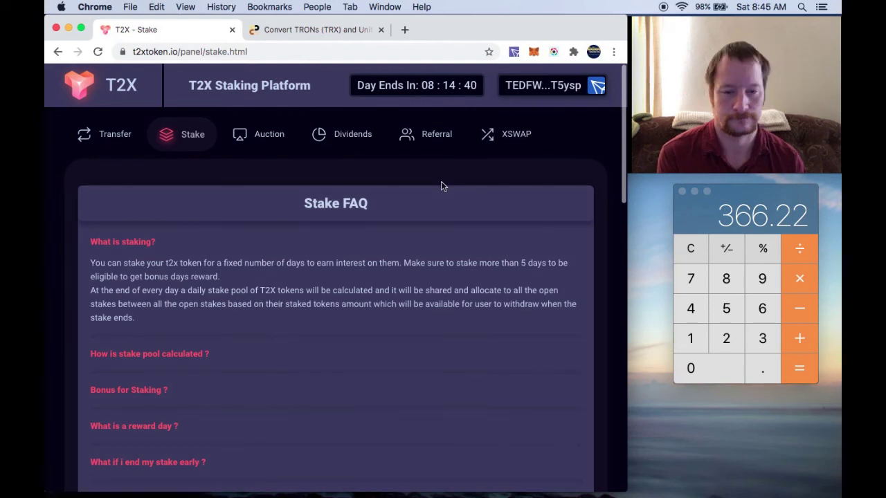
pyautogui.scroll(-9, 443, 186)
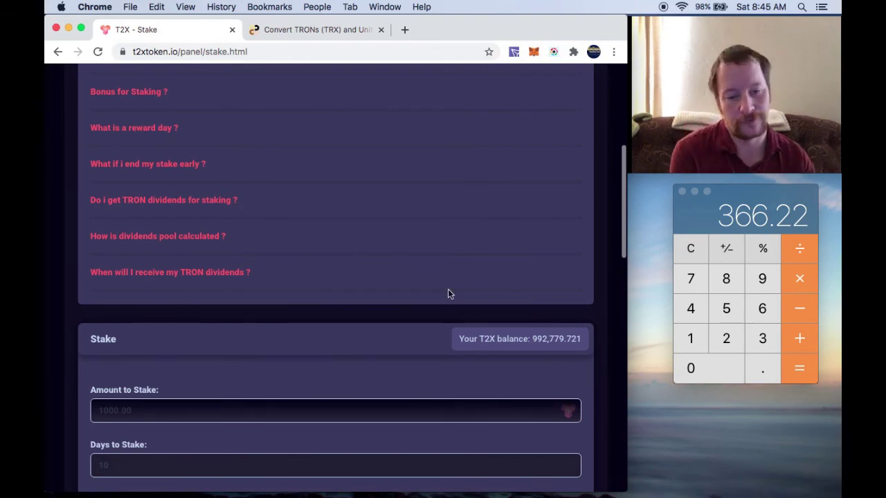
pyautogui.click(419, 313)
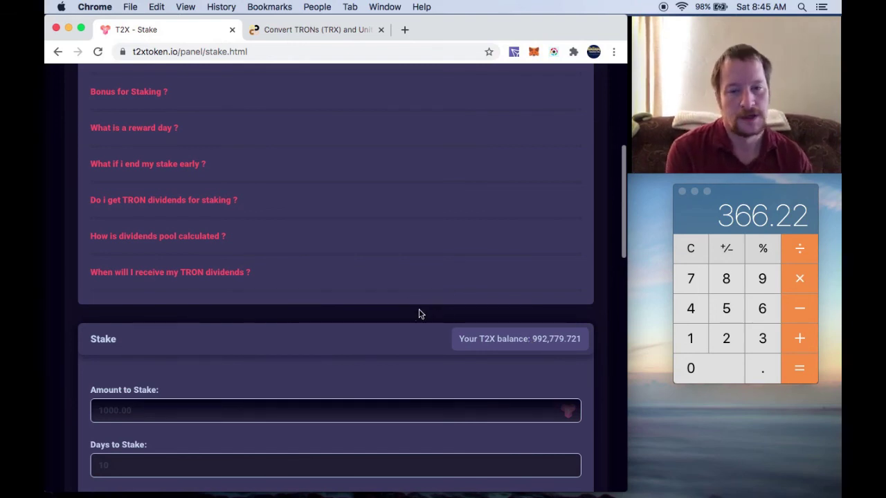
pyautogui.scroll(5, 419, 314)
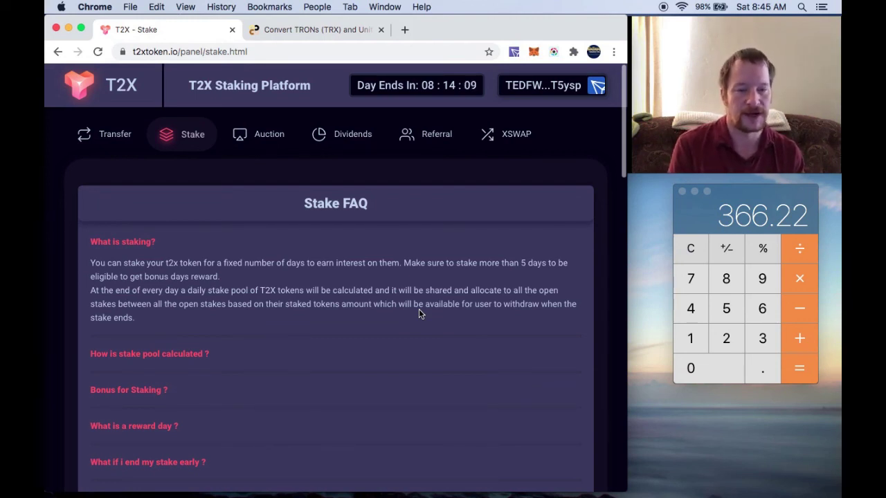
pyautogui.click(421, 186)
pyautogui.scroll(-5, 422, 191)
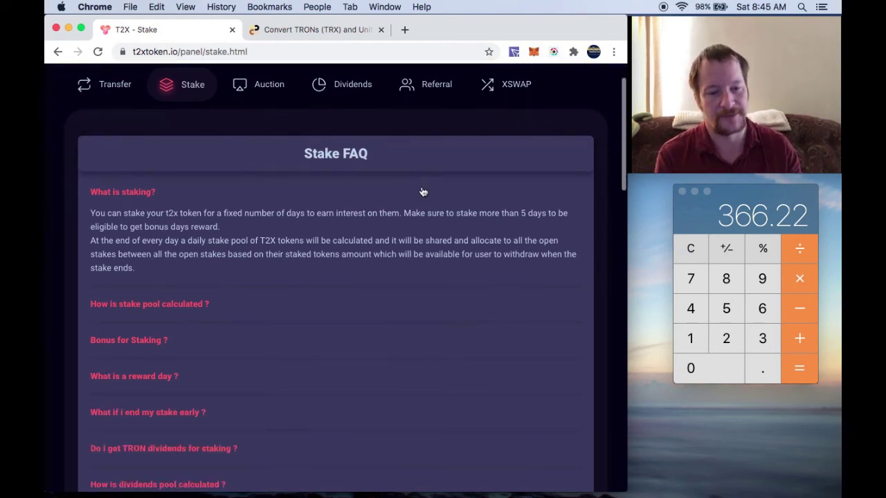
pyautogui.scroll(-6, 422, 190)
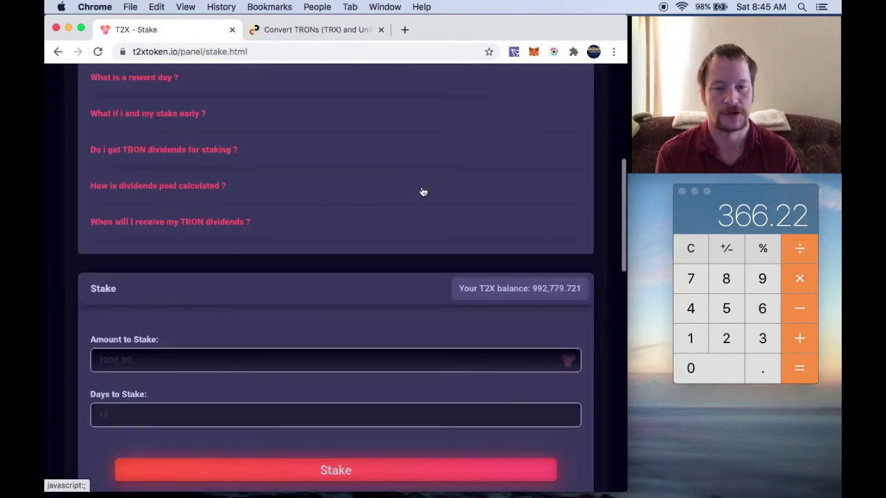
pyautogui.scroll(-1, 423, 192)
pyautogui.scroll(1, 423, 192)
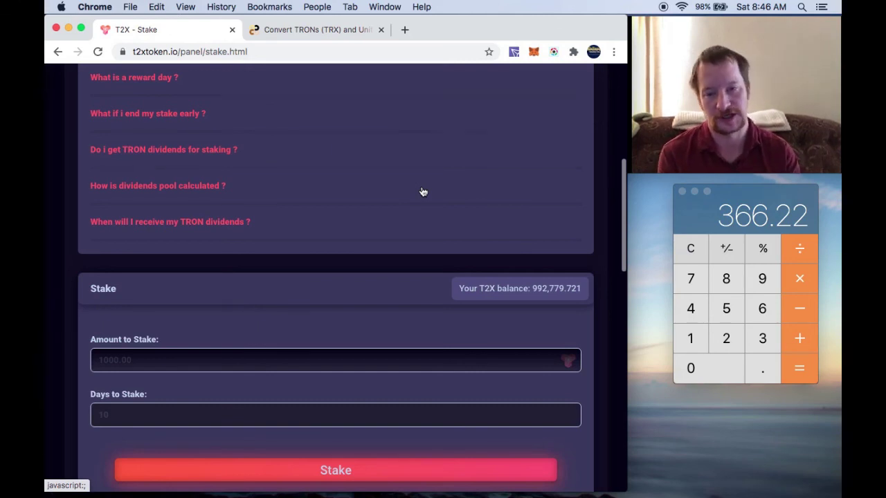
pyautogui.scroll(10, 424, 192)
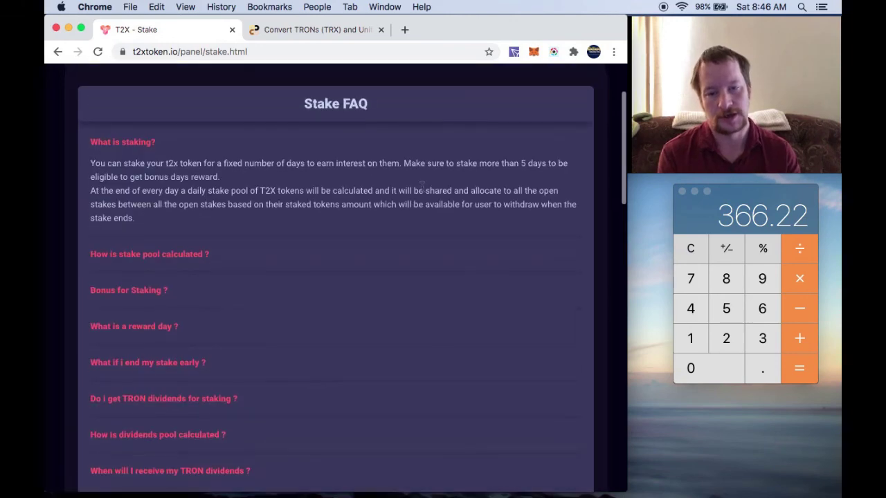
pyautogui.scroll(3, 424, 189)
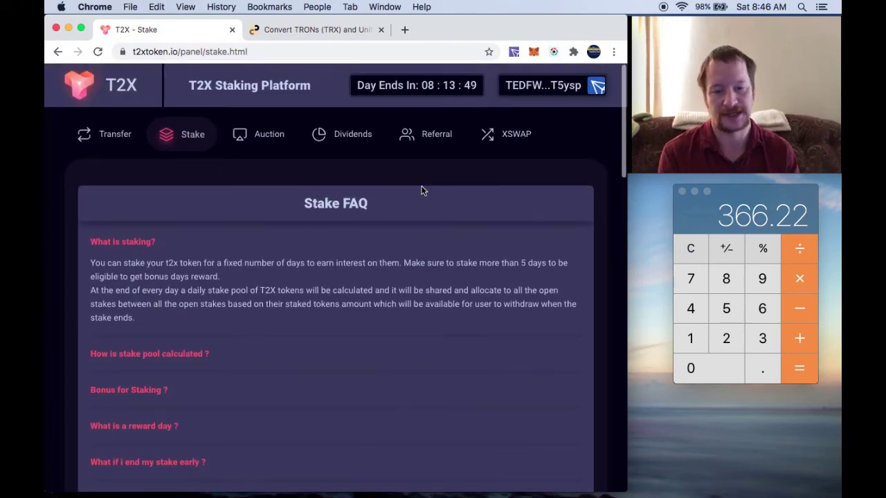